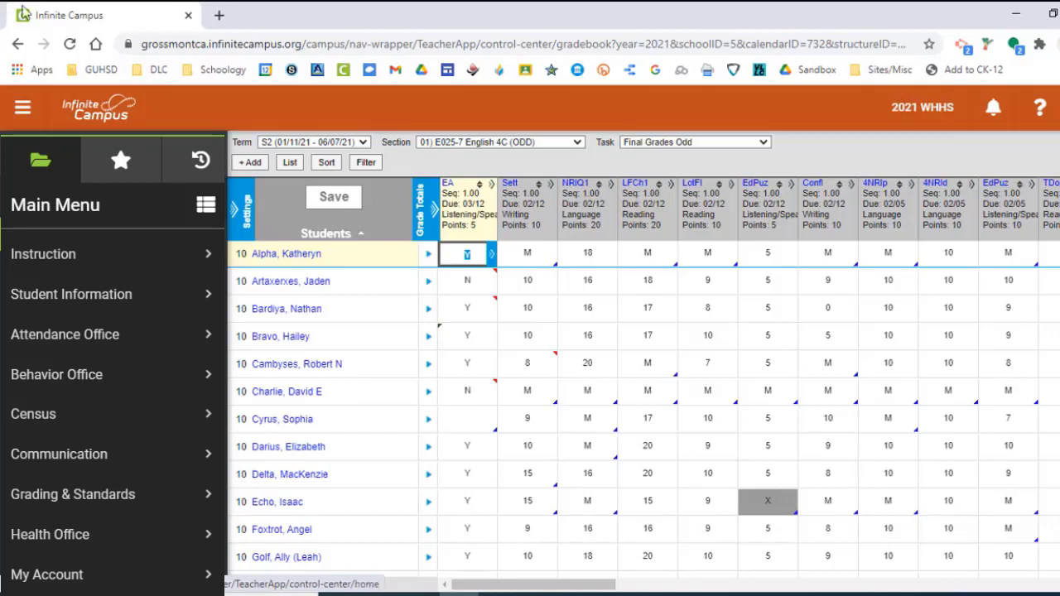
# Start a new seating chart for the E025-7 English 4C section.
pyautogui.click(444, 143)
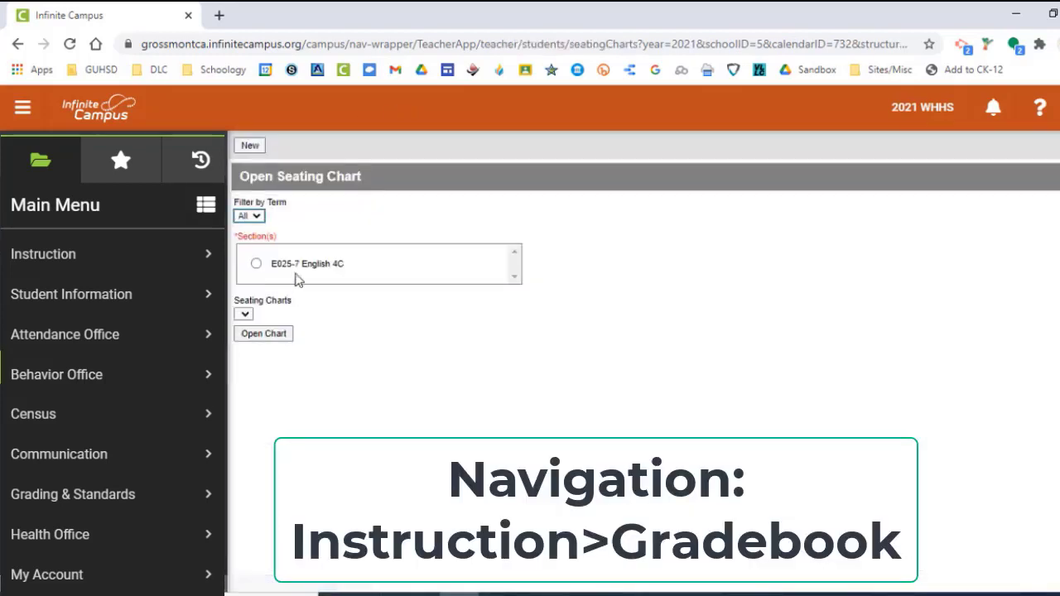
pyautogui.click(251, 146)
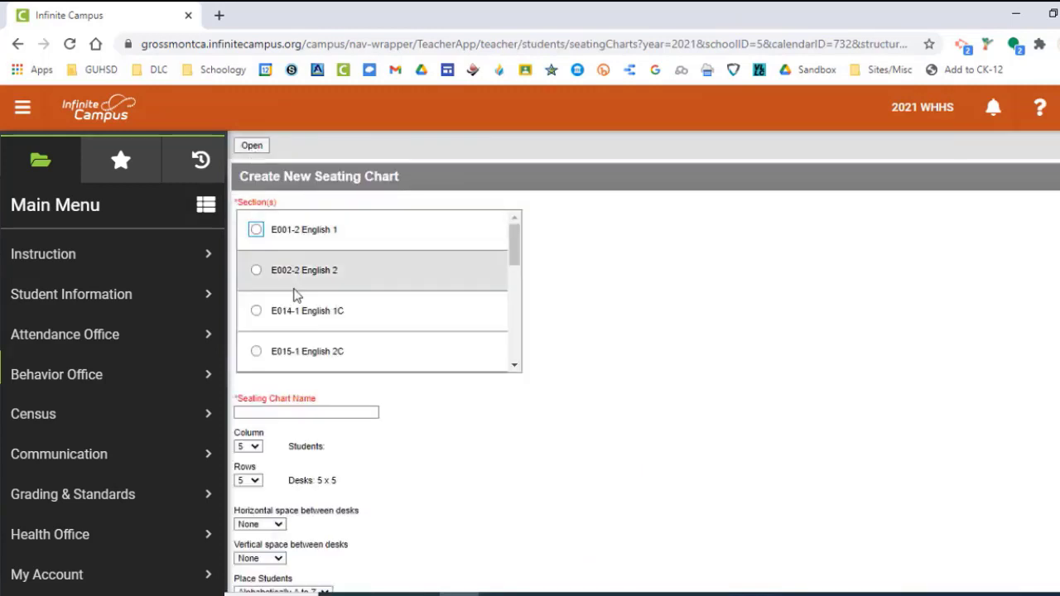
pyautogui.scroll(-1, 296, 296)
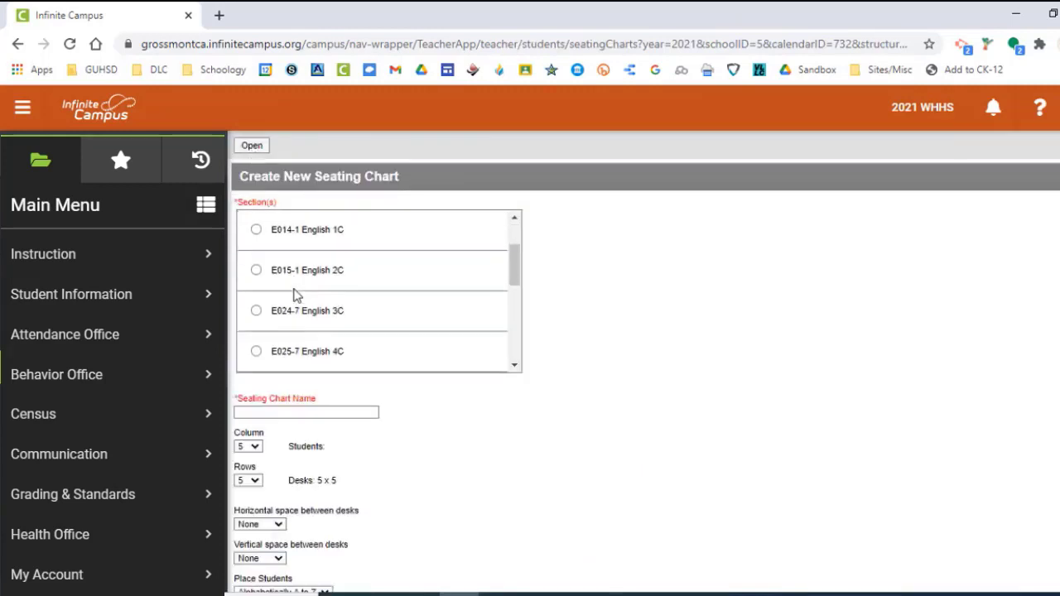
pyautogui.click(255, 352)
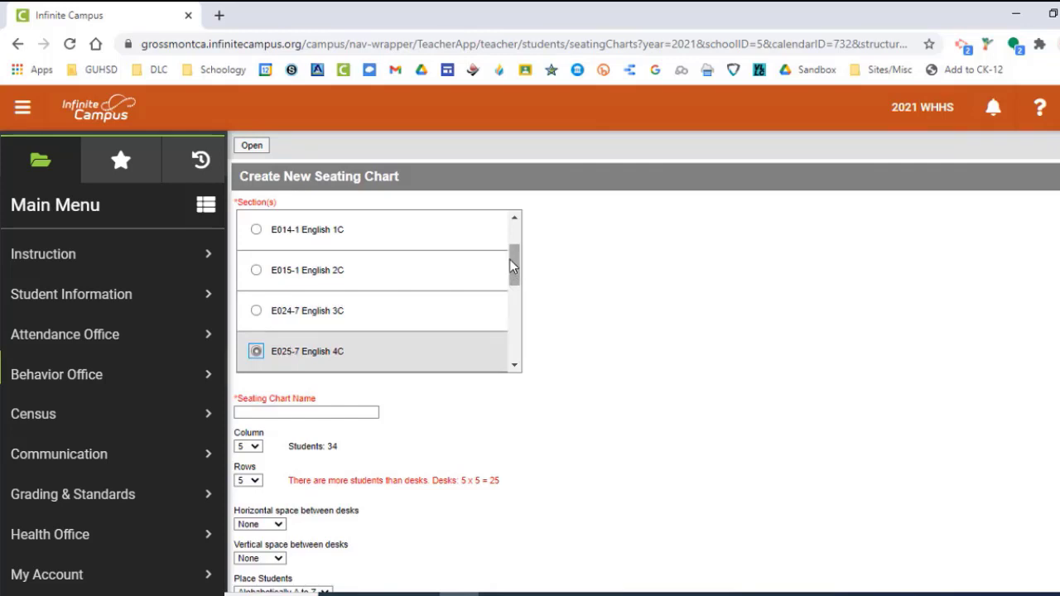
pyautogui.moveTo(509, 260); pyautogui.dragTo(500, 356)
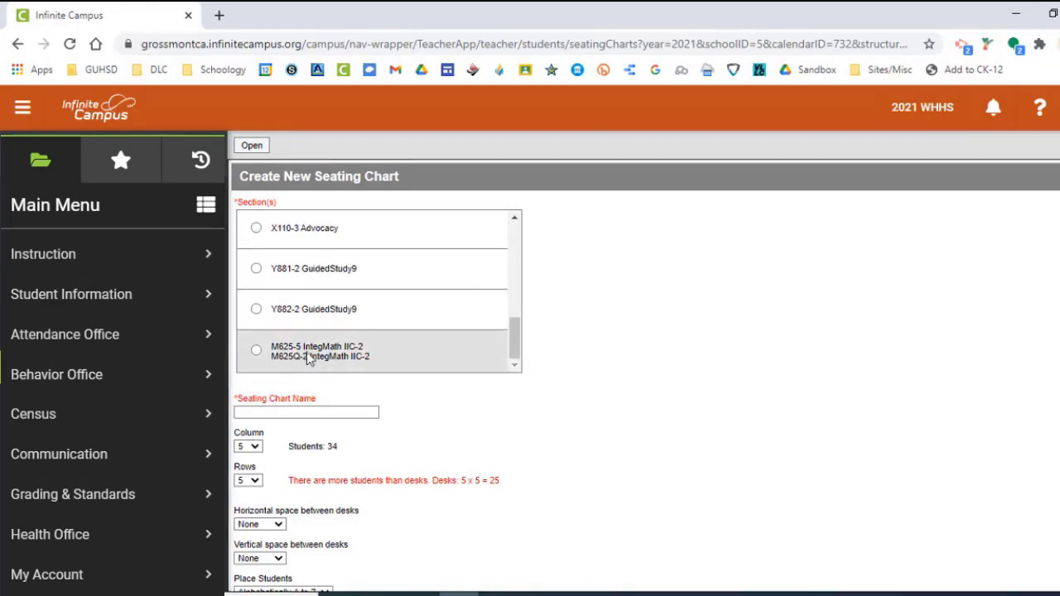
pyautogui.scroll(5, 327, 263)
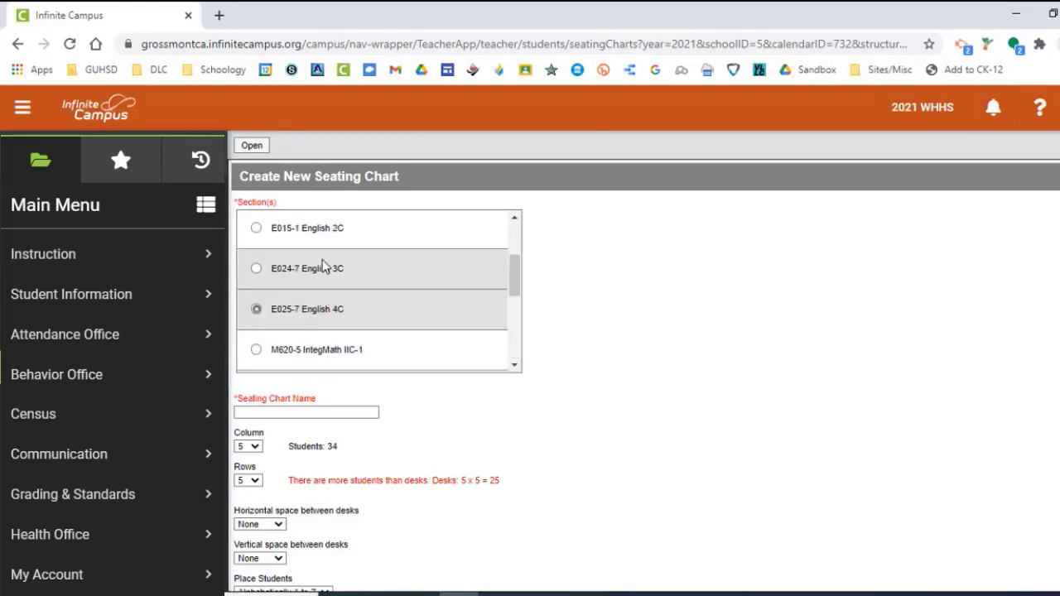
# Name the new seating chart Per 1 Tables.
pyautogui.click(268, 413)
pyautogui.write('Pe')
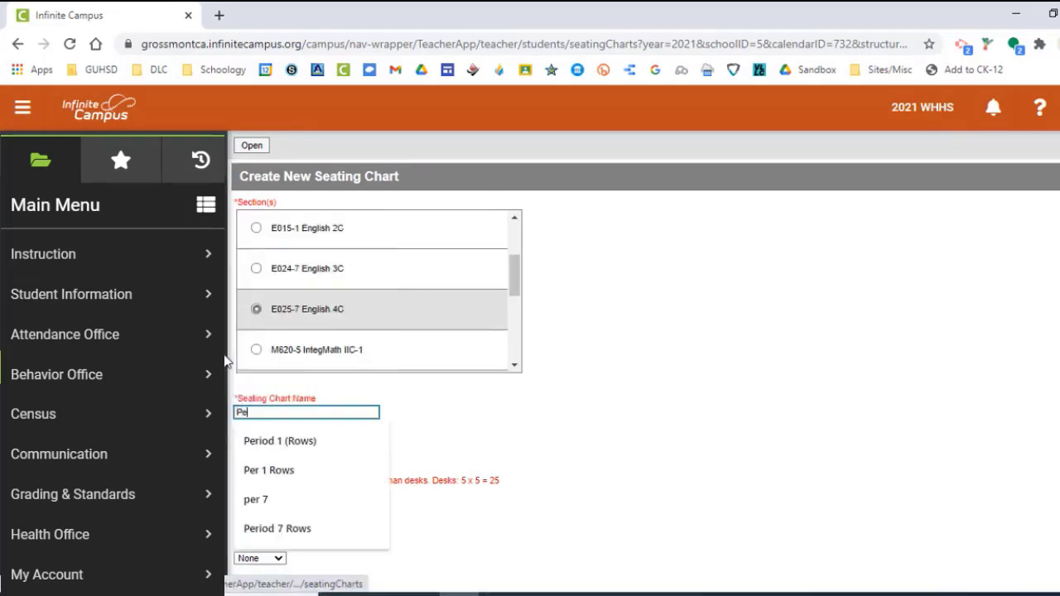
pyautogui.write('r 1 Table')
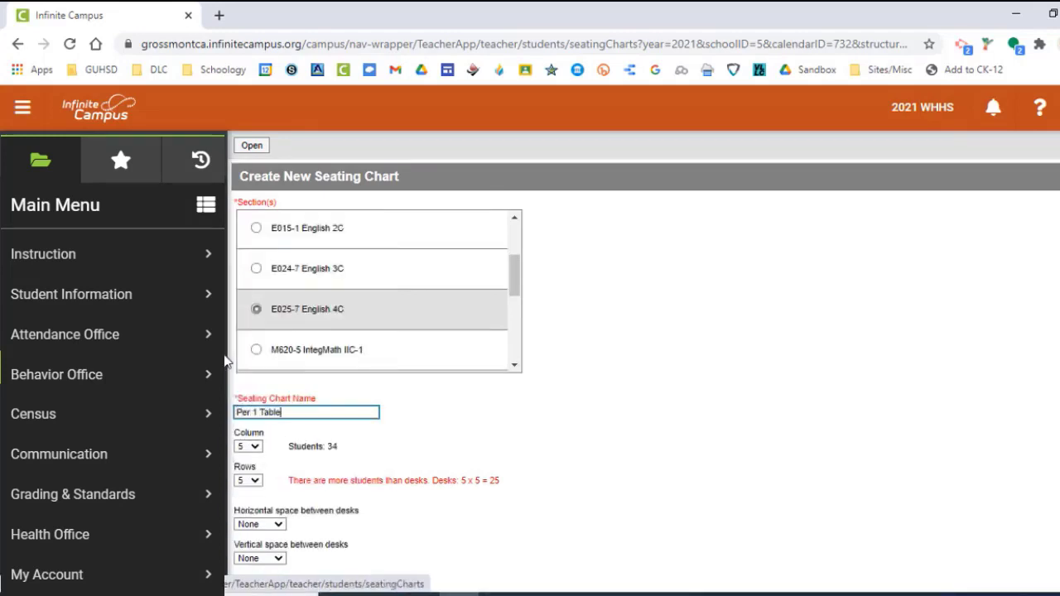
pyautogui.write('s')
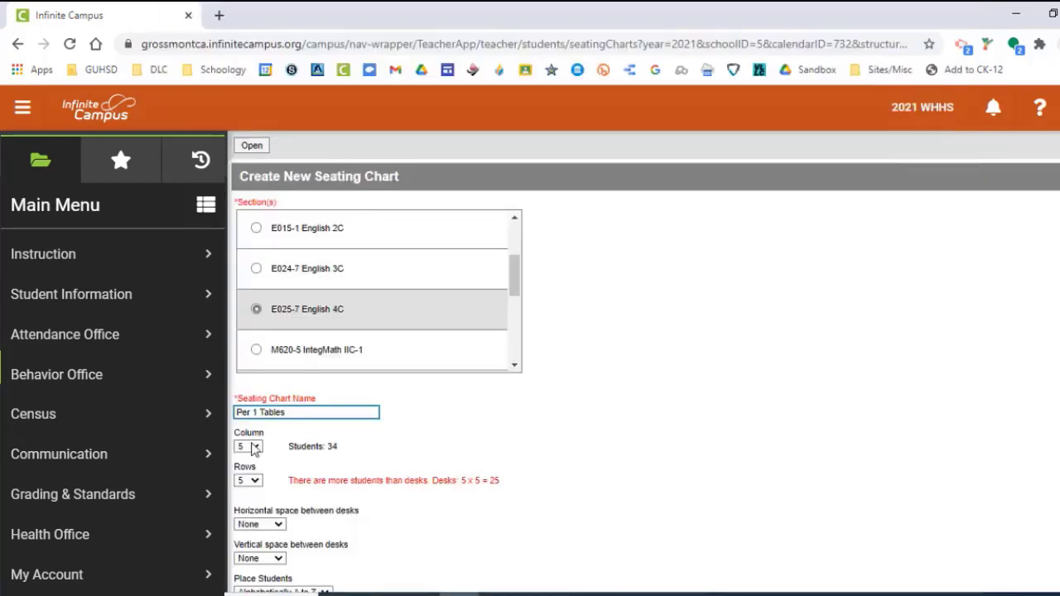
# Set the seating chart's desk grid to 8 columns and 8 rows.
pyautogui.click(251, 447)
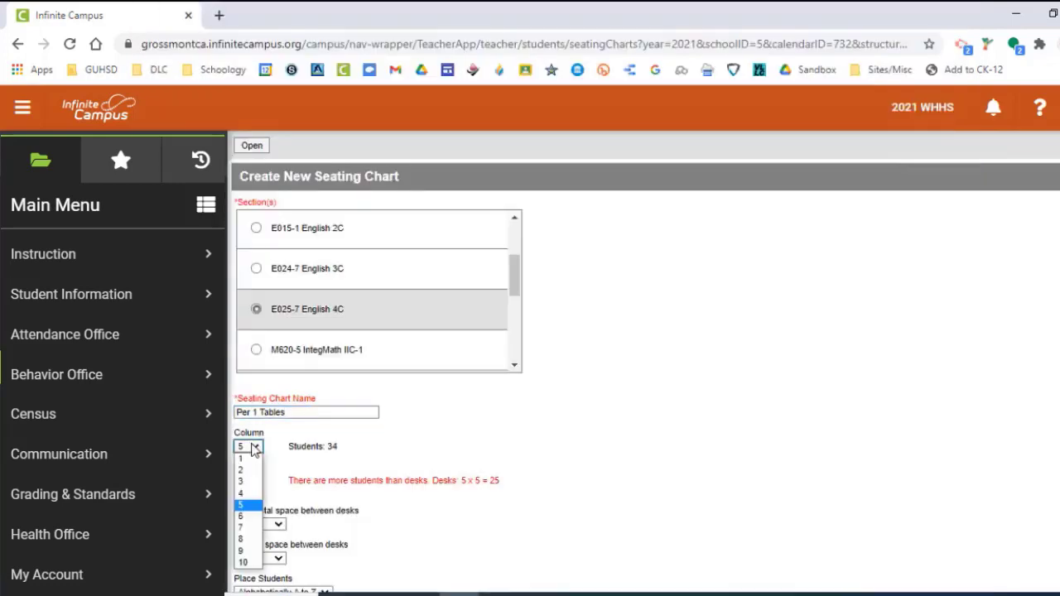
pyautogui.click(244, 540)
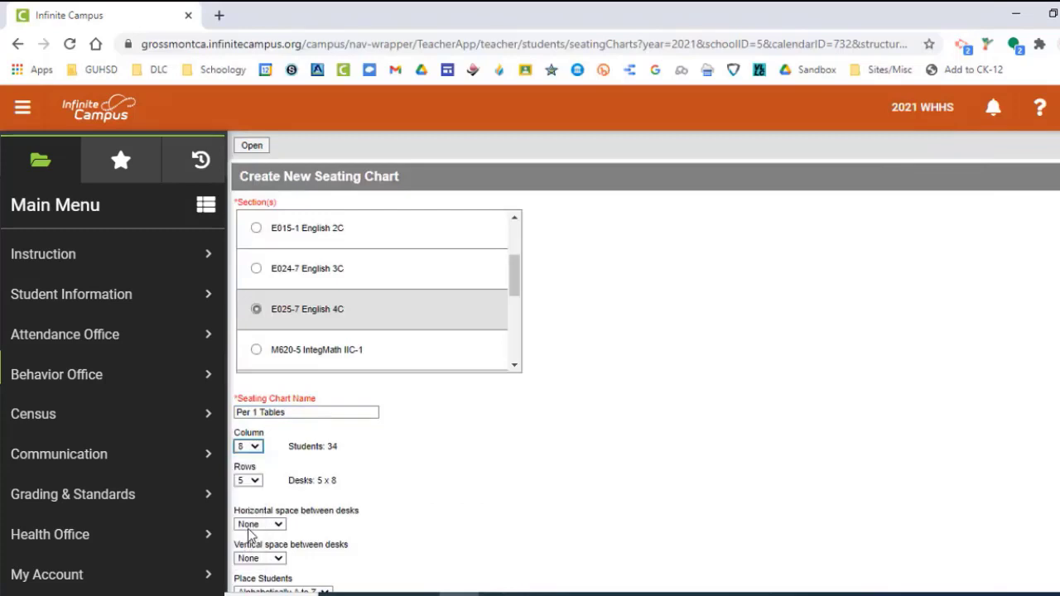
pyautogui.click(248, 481)
pyautogui.click(243, 443)
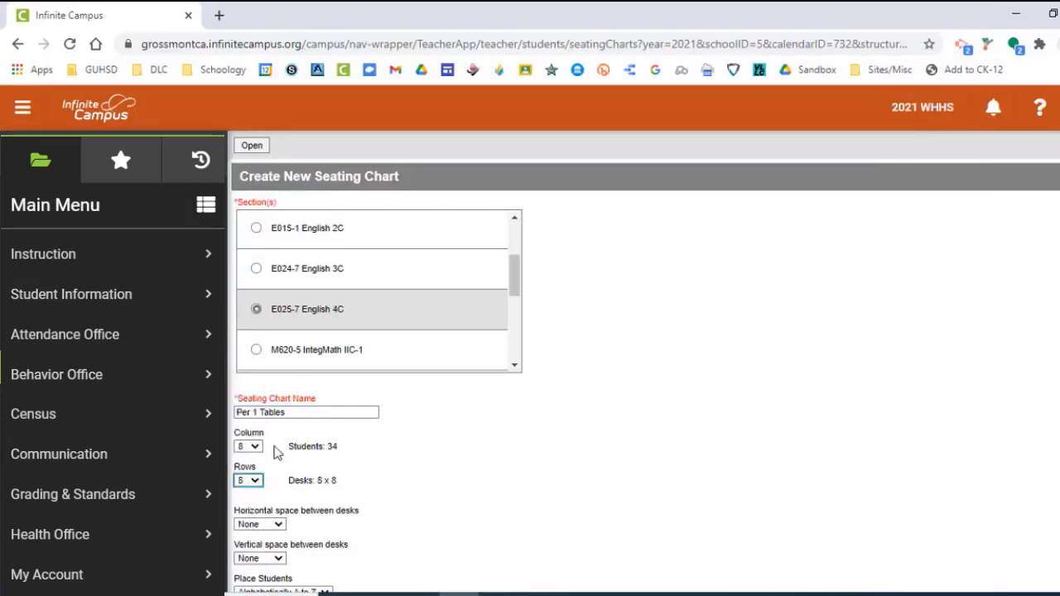
# Set student placement to Do Not Place and create the seating chart.
pyautogui.scroll(-1, 307, 457)
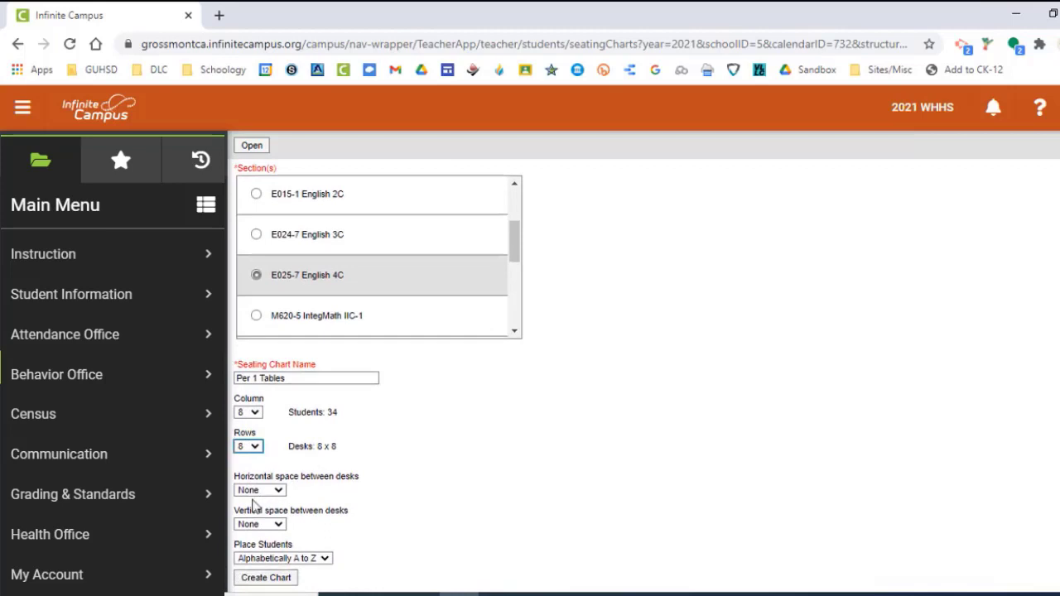
pyautogui.click(278, 558)
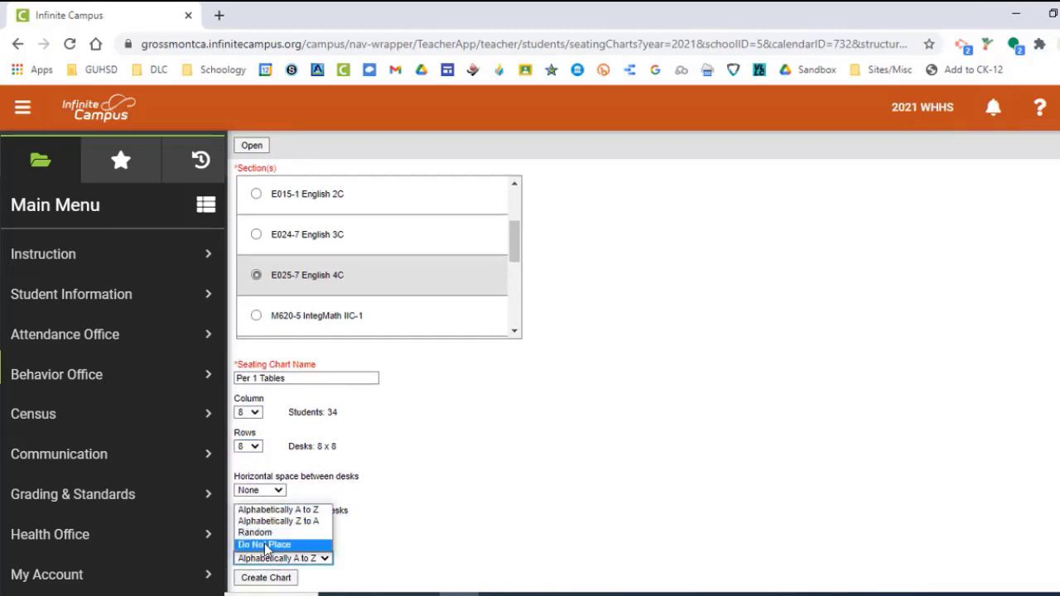
pyautogui.click(269, 546)
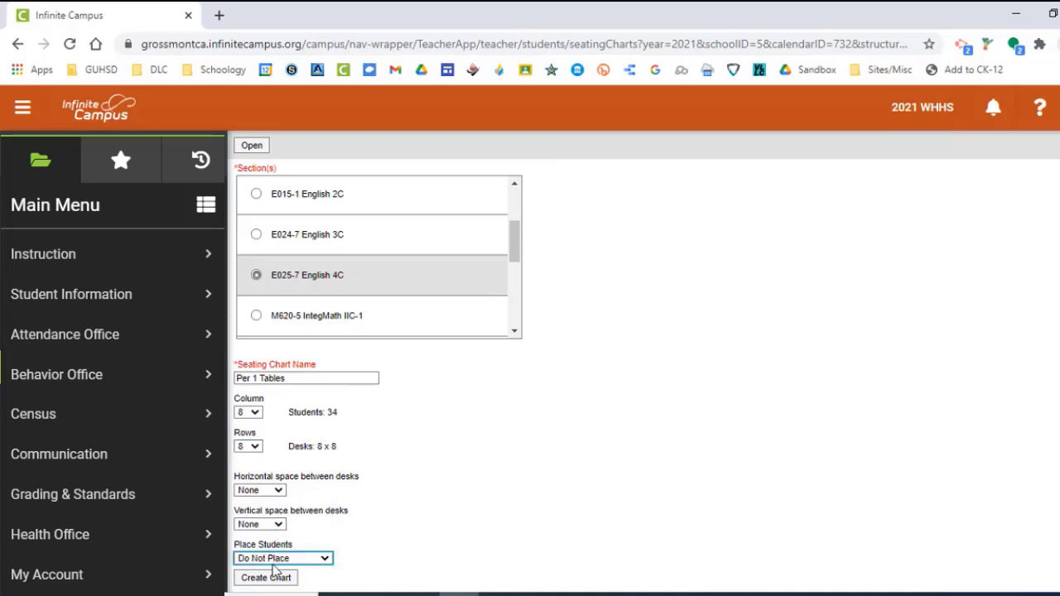
pyautogui.click(267, 577)
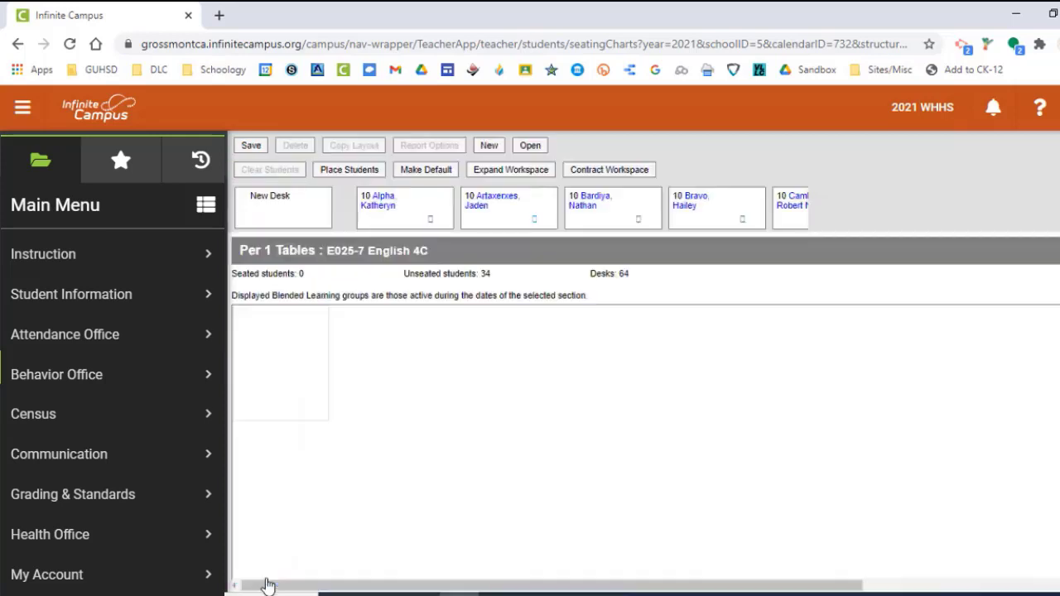
# Contract the seating chart workspace until it fits the width of the eight desk columns.
pyautogui.scroll(-2, 497, 432)
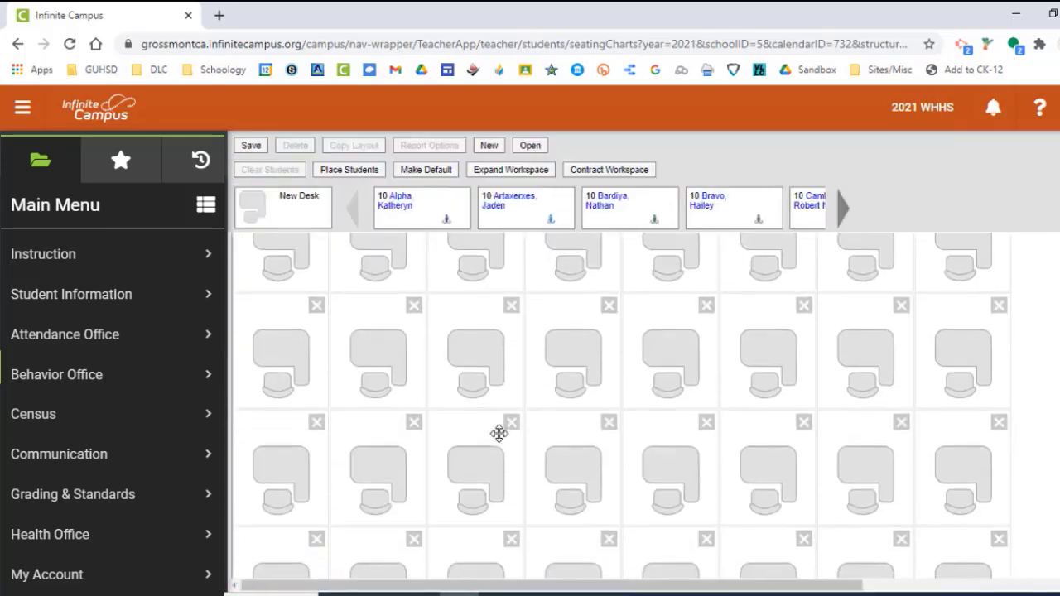
pyautogui.scroll(3, 502, 424)
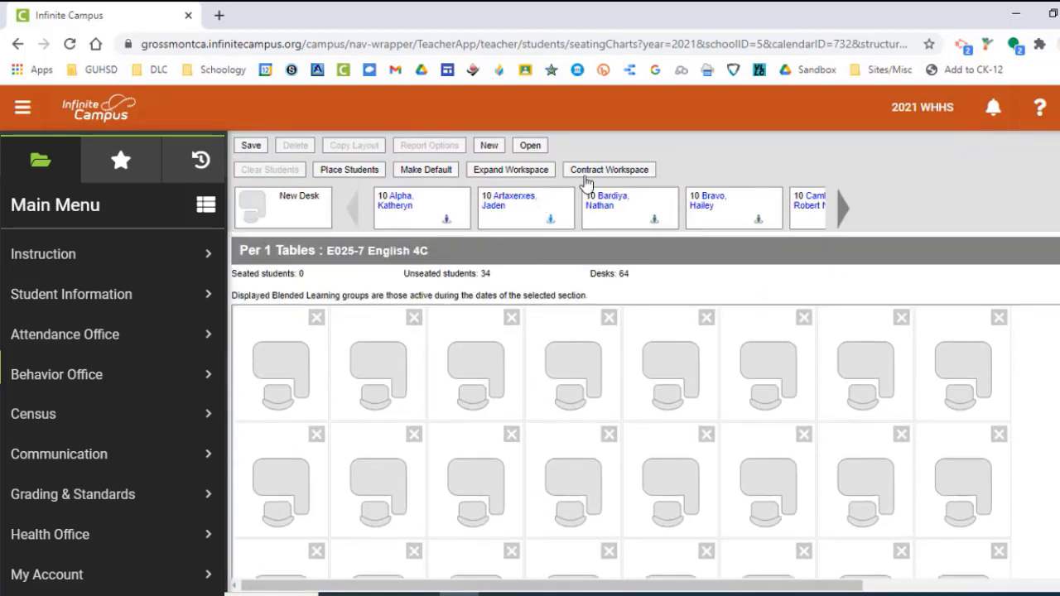
pyautogui.click(617, 176)
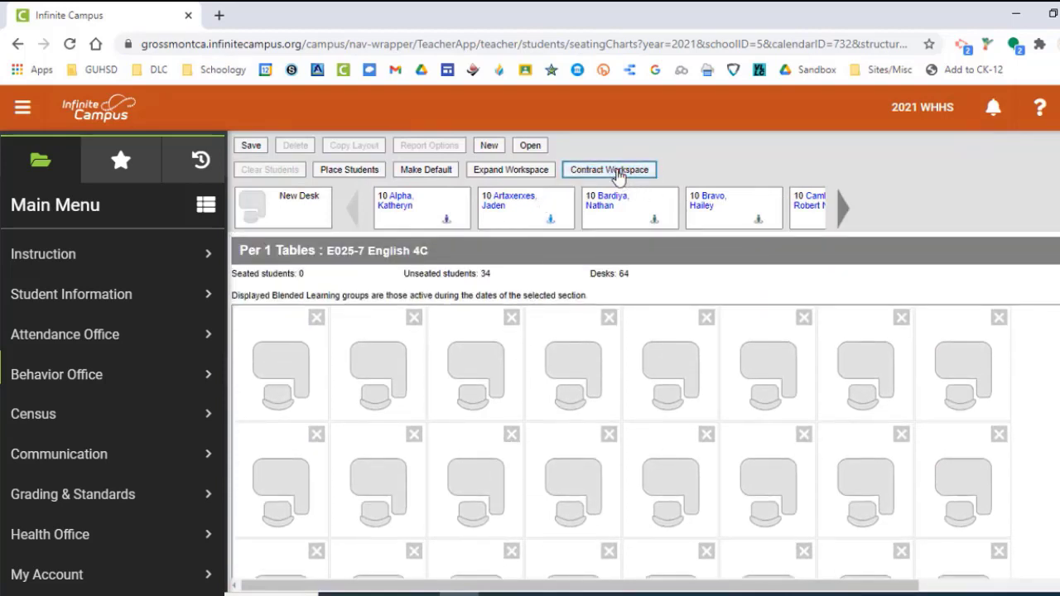
pyautogui.click(617, 172)
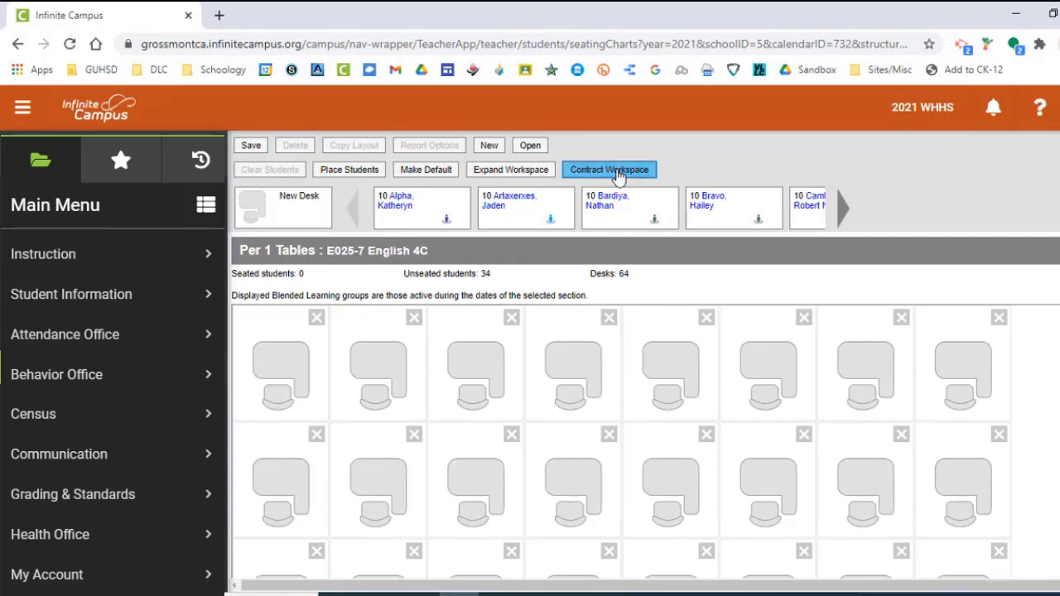
pyautogui.click(617, 172)
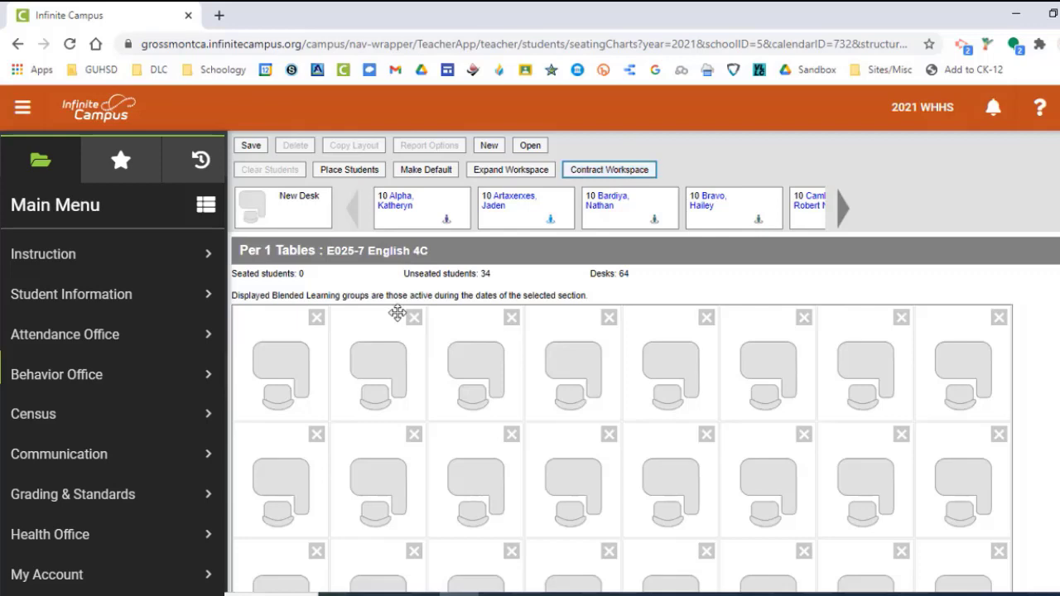
# Remove all eight desks in the third column to form the first vertical aisle.
pyautogui.hotkey('ctrl', '-')
pyautogui.hotkey('ctrl', '-')
pyautogui.hotkey('ctrl', '-')
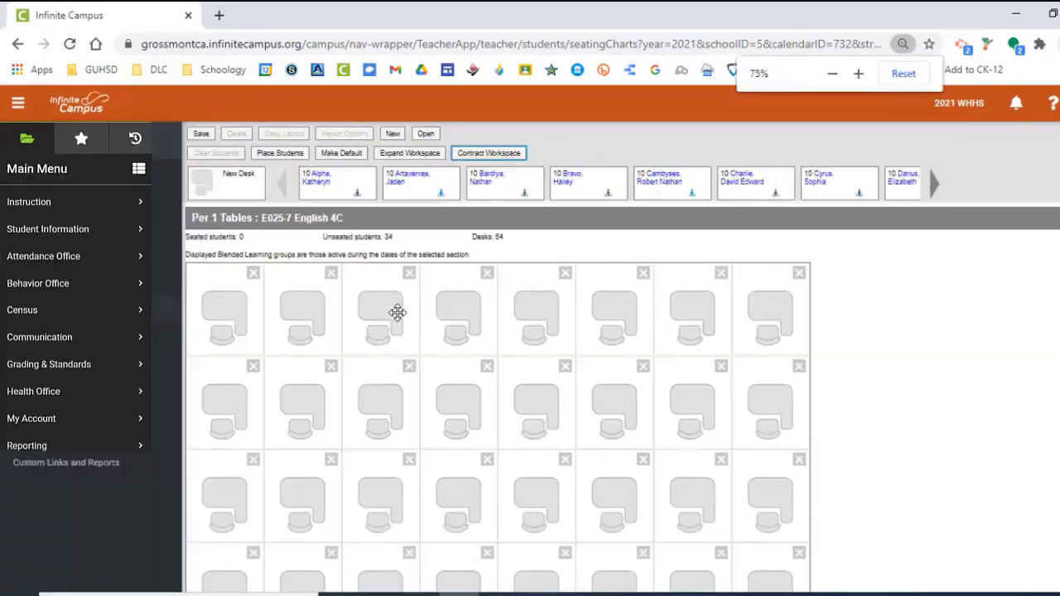
pyautogui.hotkey('ctrl', '-')
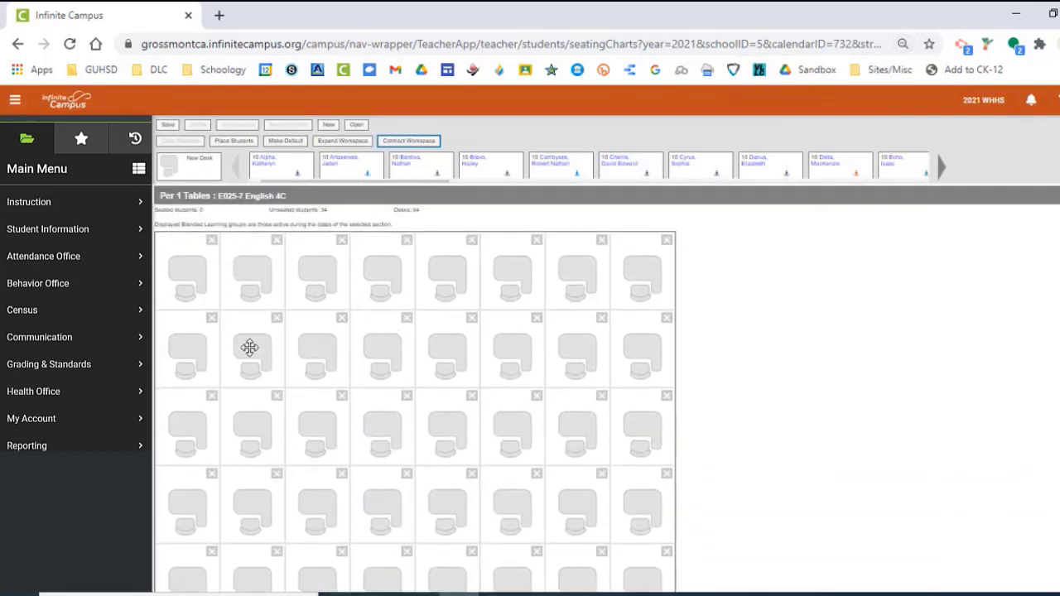
pyautogui.click(340, 241)
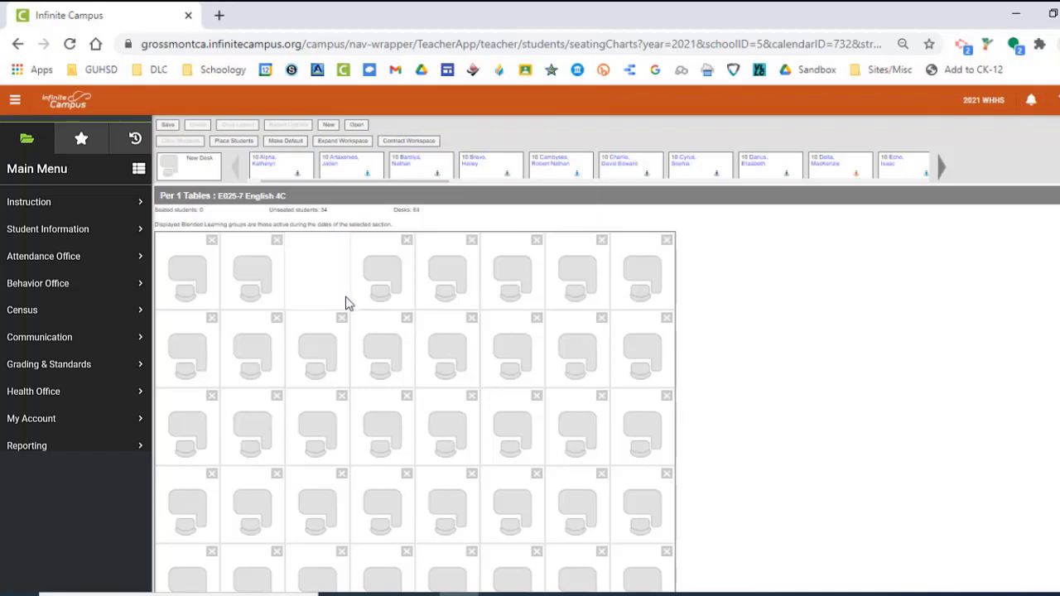
pyautogui.click(341, 318)
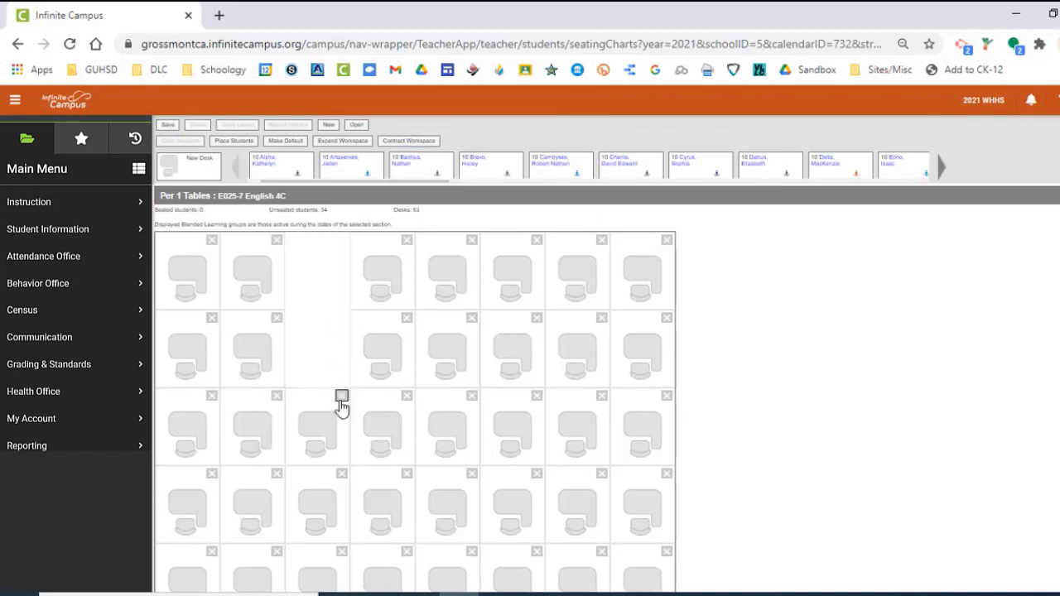
pyautogui.click(339, 411)
pyautogui.scroll(-1, 342, 406)
pyautogui.click(341, 392)
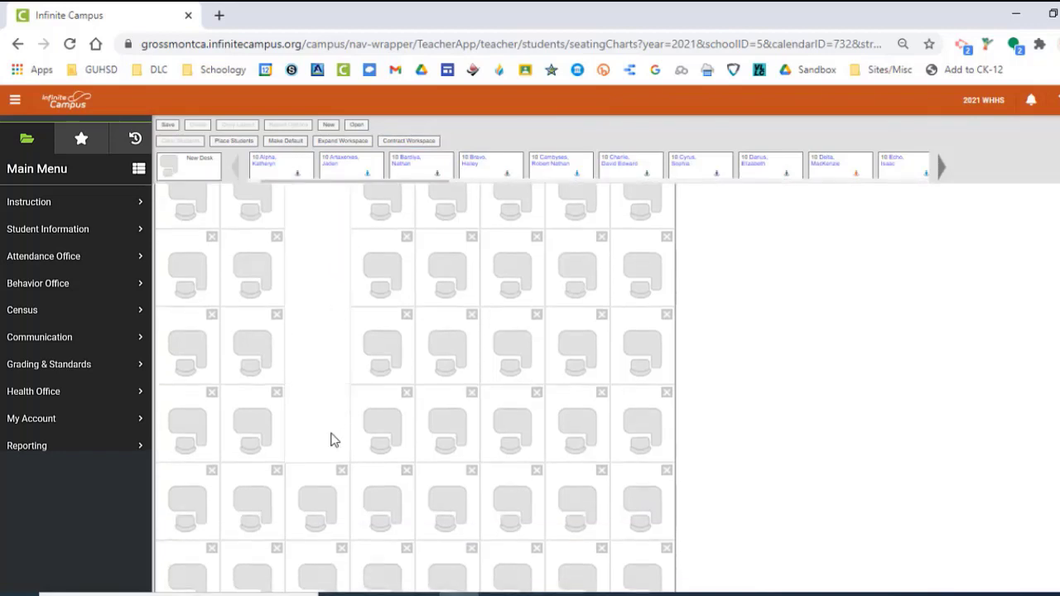
pyautogui.scroll(-2, 336, 414)
pyautogui.click(340, 310)
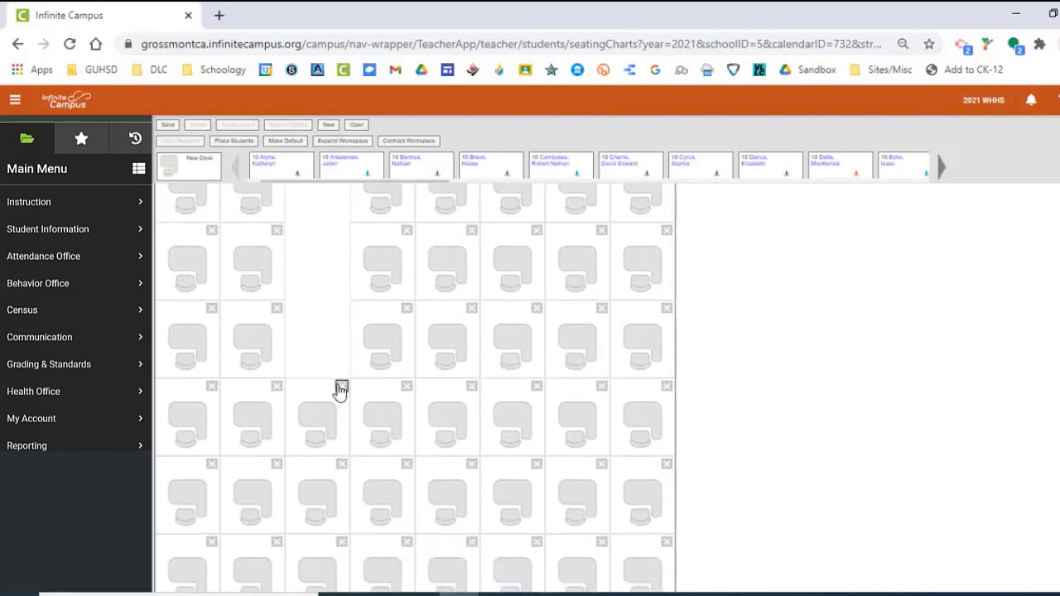
pyautogui.click(341, 388)
pyautogui.click(341, 466)
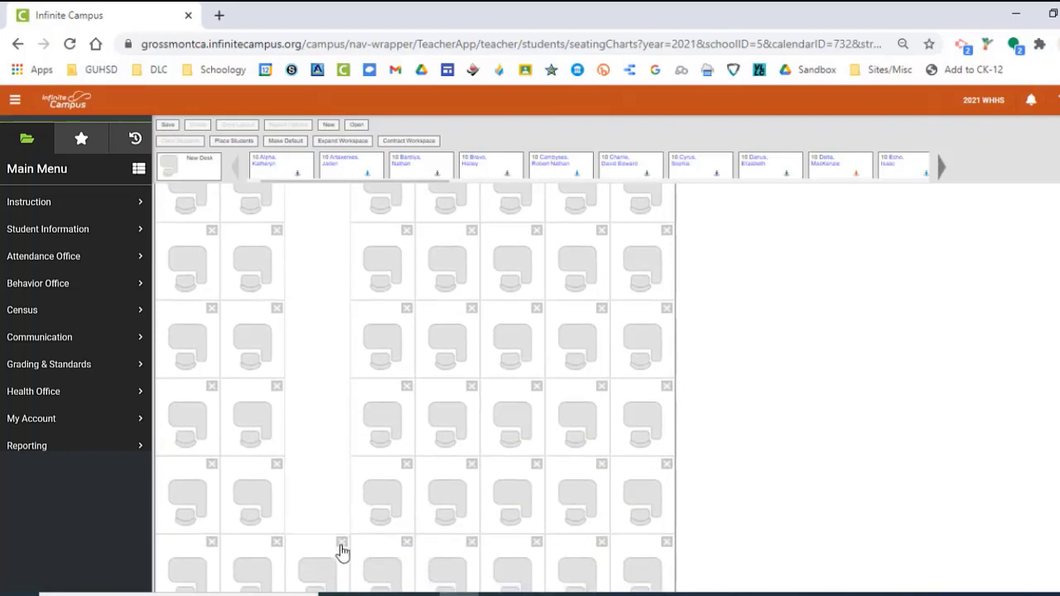
pyautogui.click(342, 542)
pyautogui.scroll(-1, 340, 547)
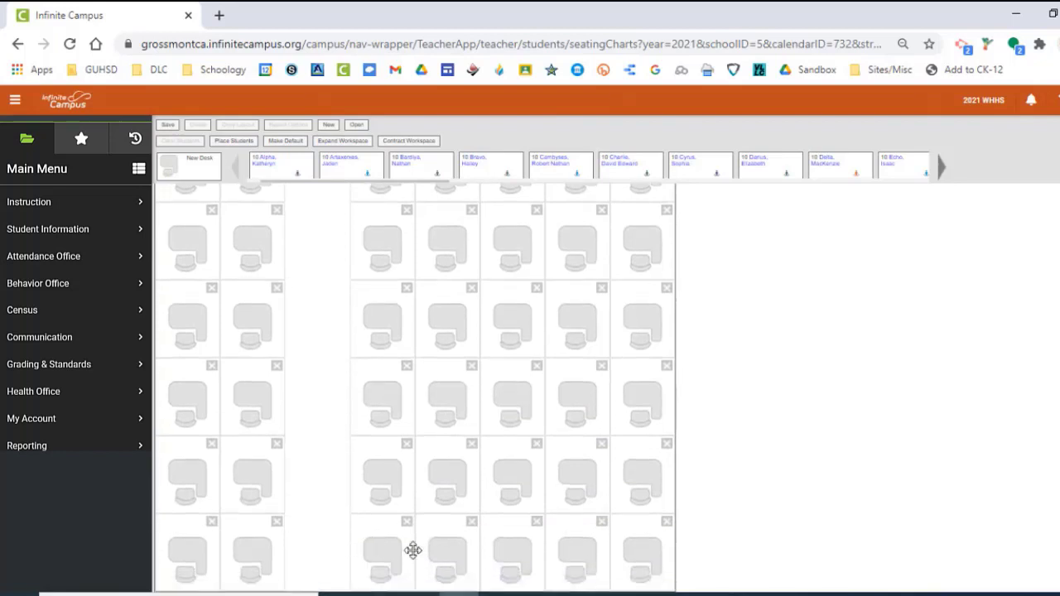
# Remove every desk in the sixth column to form the second vertical aisle.
pyautogui.click(536, 522)
pyautogui.click(536, 444)
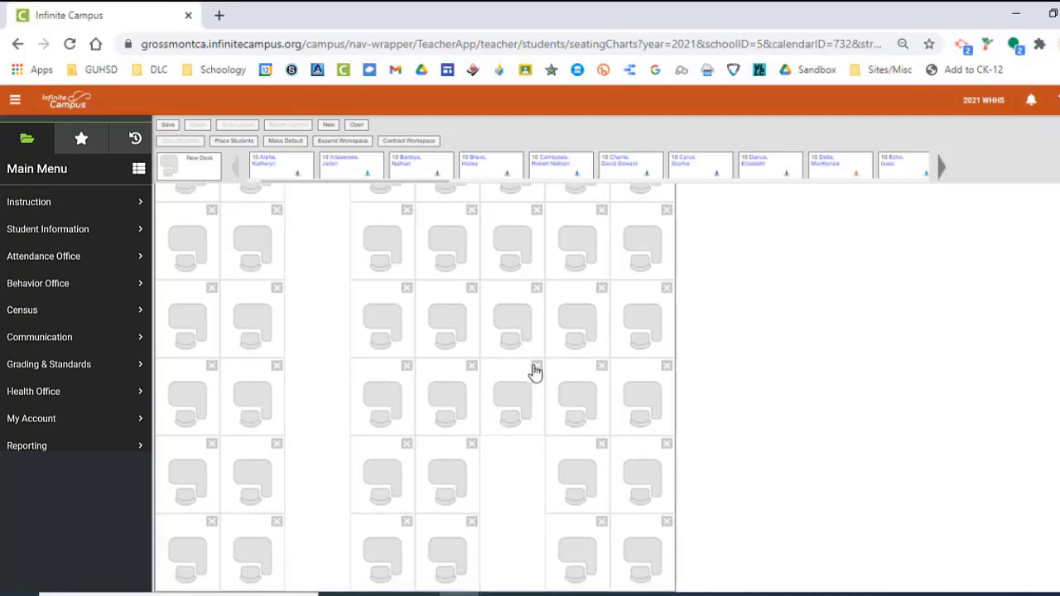
pyautogui.click(536, 367)
pyautogui.click(536, 289)
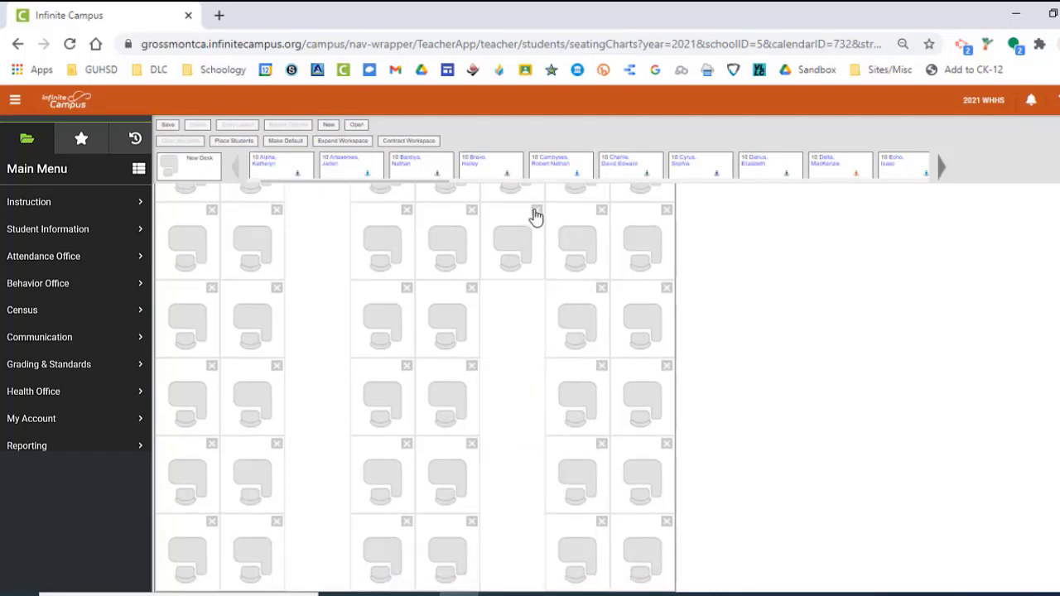
pyautogui.click(537, 211)
pyautogui.click(536, 220)
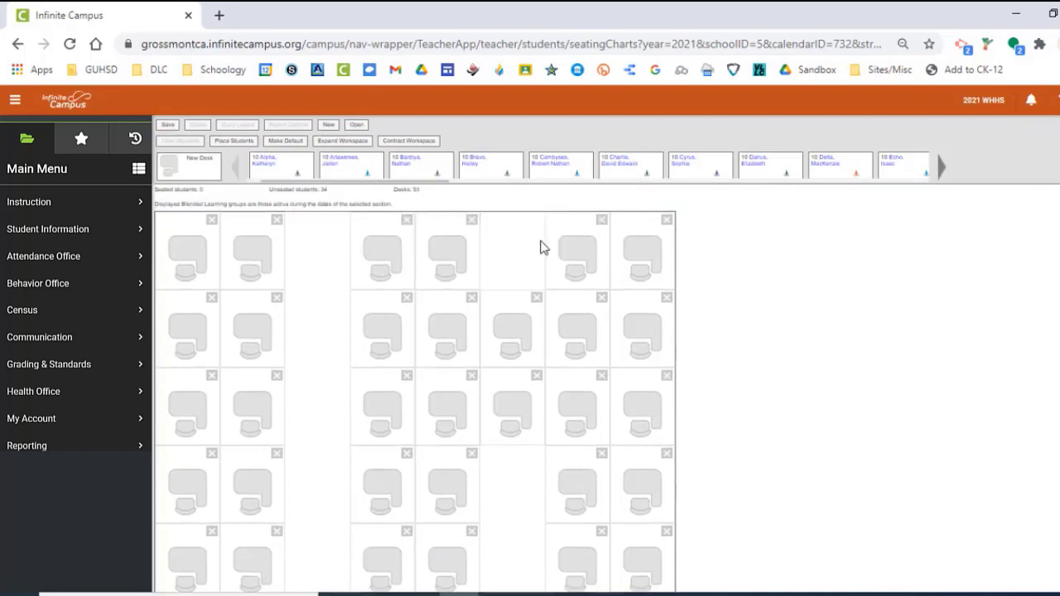
pyautogui.click(536, 297)
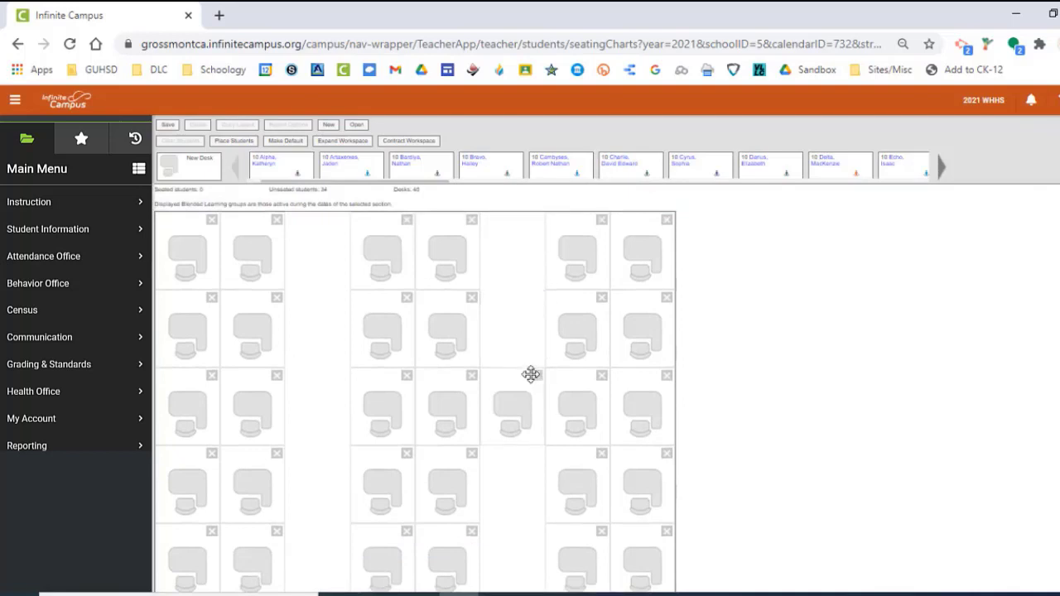
pyautogui.click(536, 377)
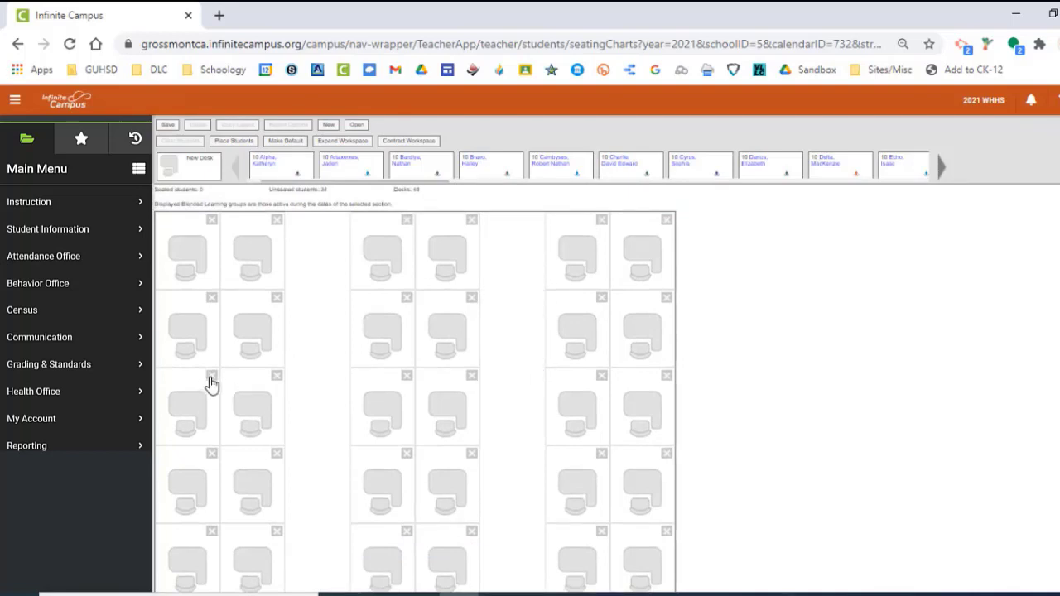
# Remove the six remaining desks in the third row to form the first horizontal aisle.
pyautogui.click(210, 381)
pyautogui.click(277, 379)
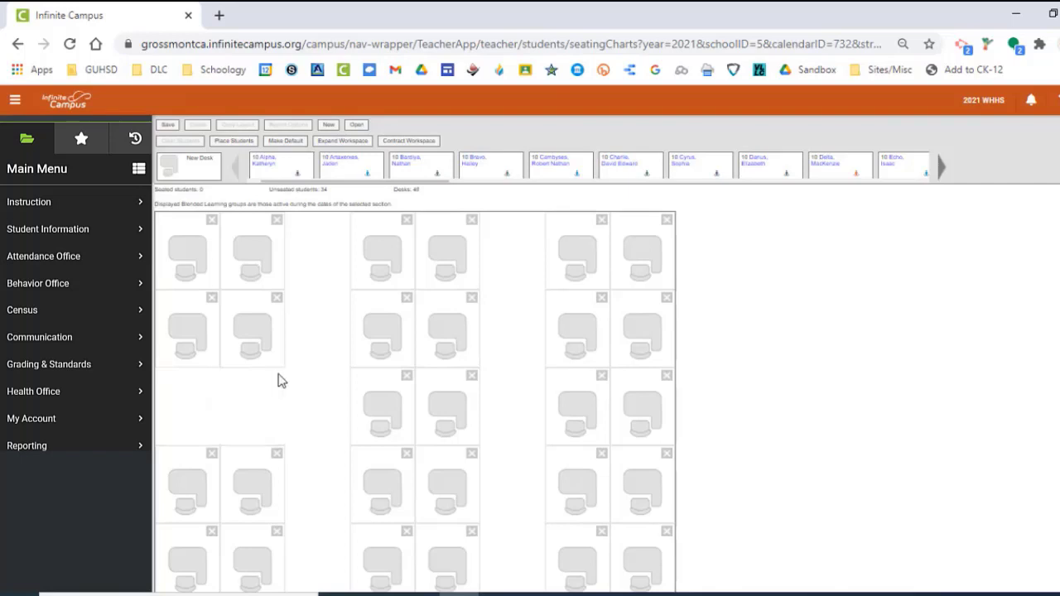
pyautogui.click(406, 377)
pyautogui.click(471, 377)
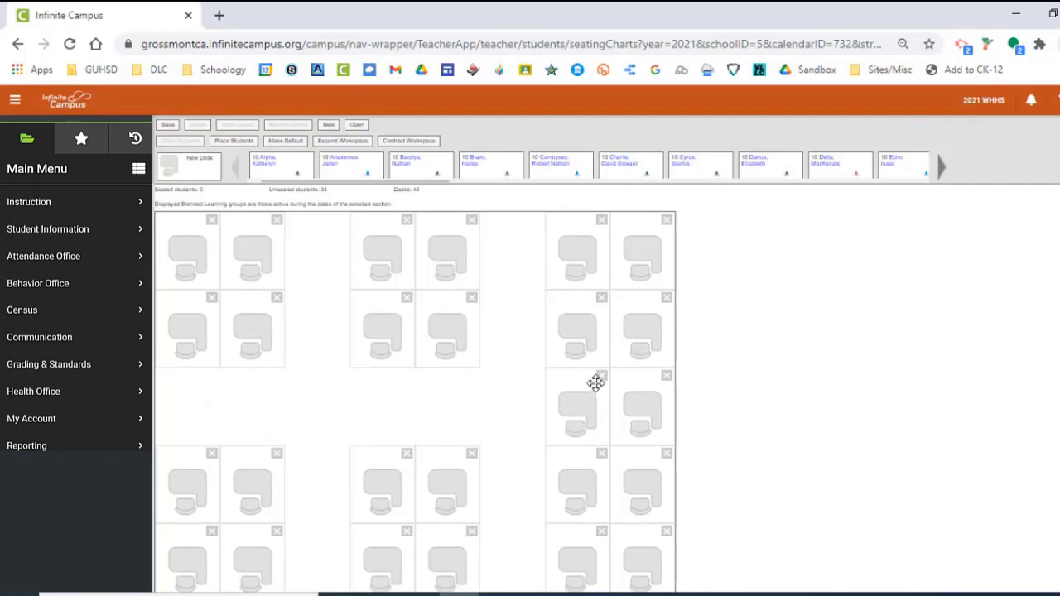
pyautogui.click(601, 376)
pyautogui.click(666, 376)
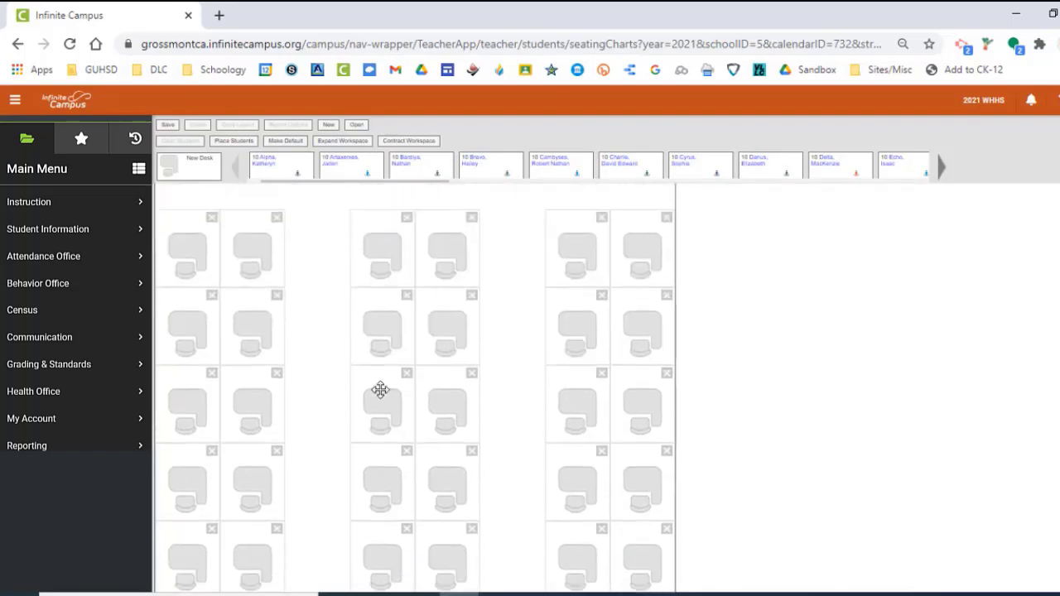
# Remove the six remaining desks in the sixth row to form the second horizontal aisle.
pyautogui.click(276, 371)
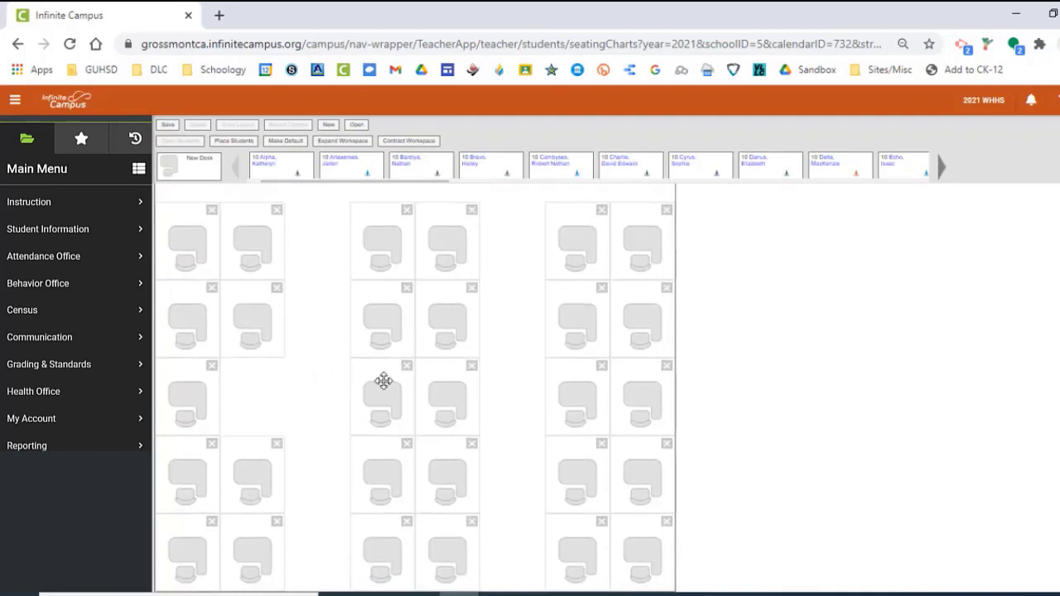
pyautogui.click(405, 370)
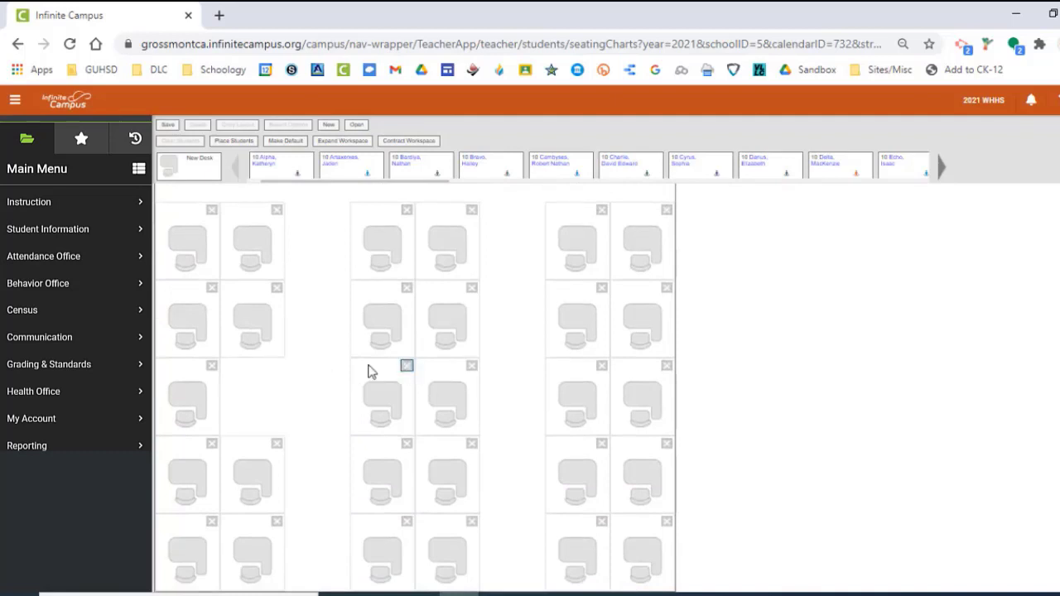
pyautogui.click(211, 365)
pyautogui.click(471, 366)
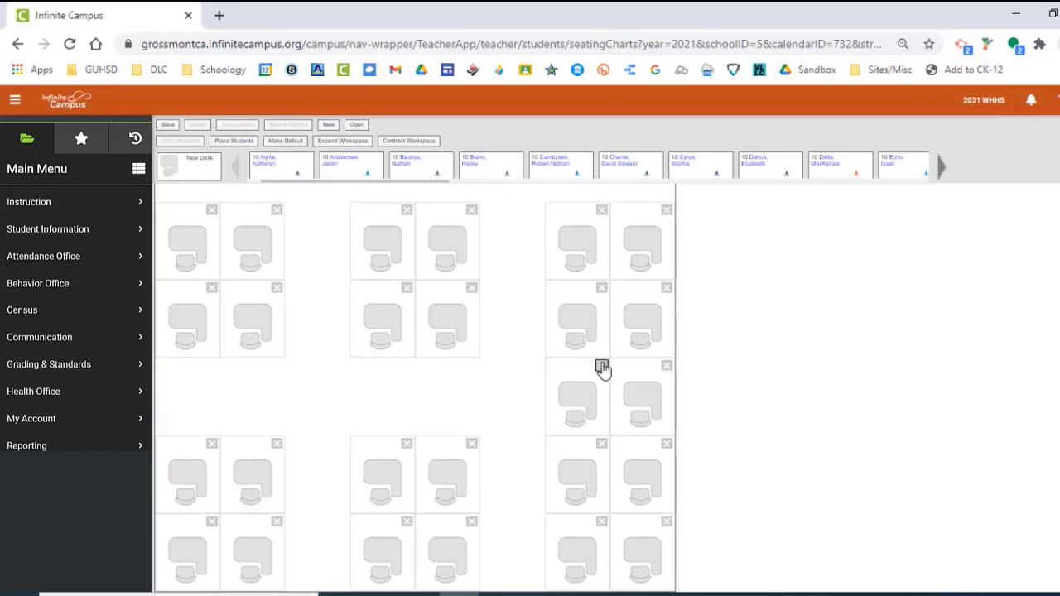
pyautogui.click(602, 367)
pyautogui.click(667, 367)
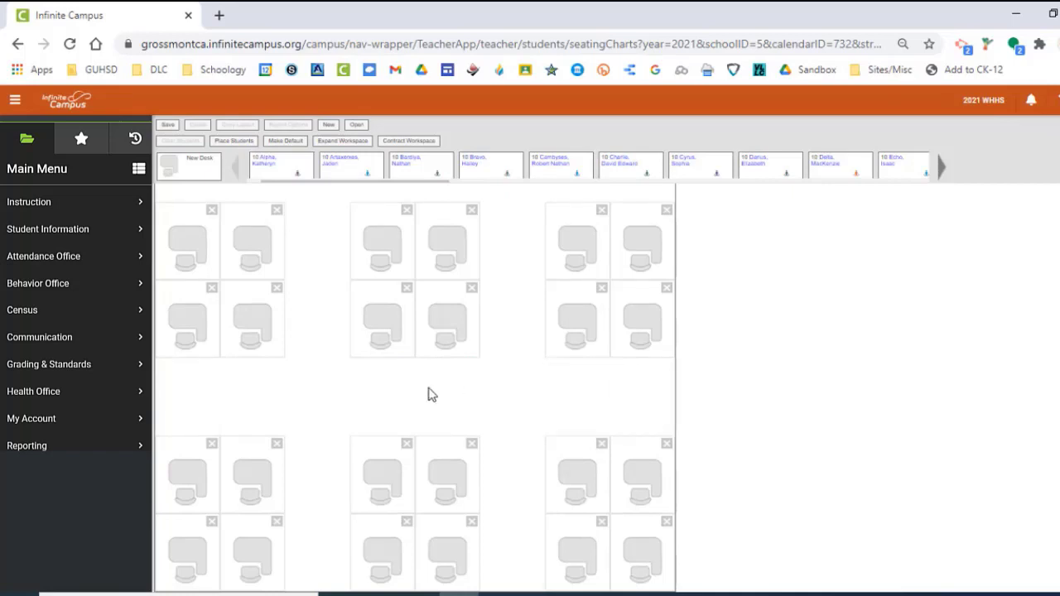
# Save the seating chart with its layout of four-desk table groups.
pyautogui.scroll(1, 419, 398)
pyautogui.scroll(-1, 419, 400)
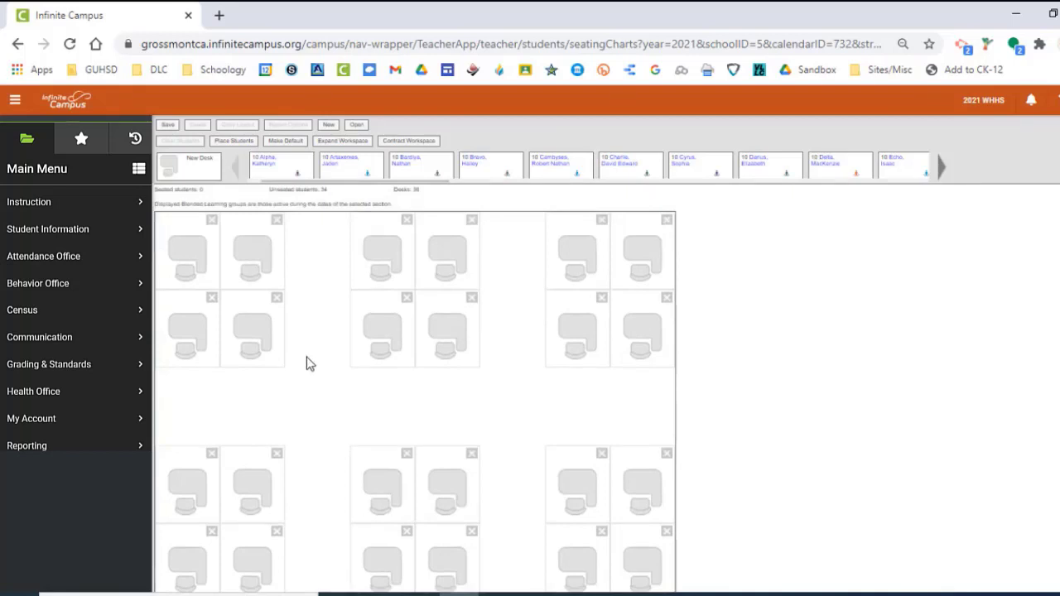
pyautogui.click(166, 129)
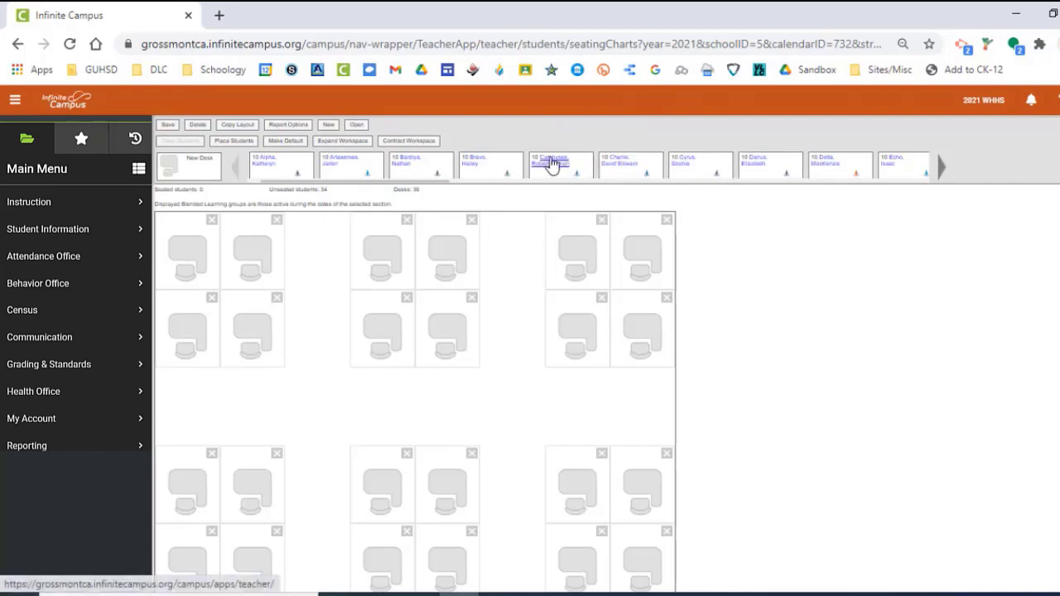
# Seat two unseated students at the two front desks of the third table group in the first row of tables.
pyautogui.moveTo(552, 161); pyautogui.dragTo(577, 242)
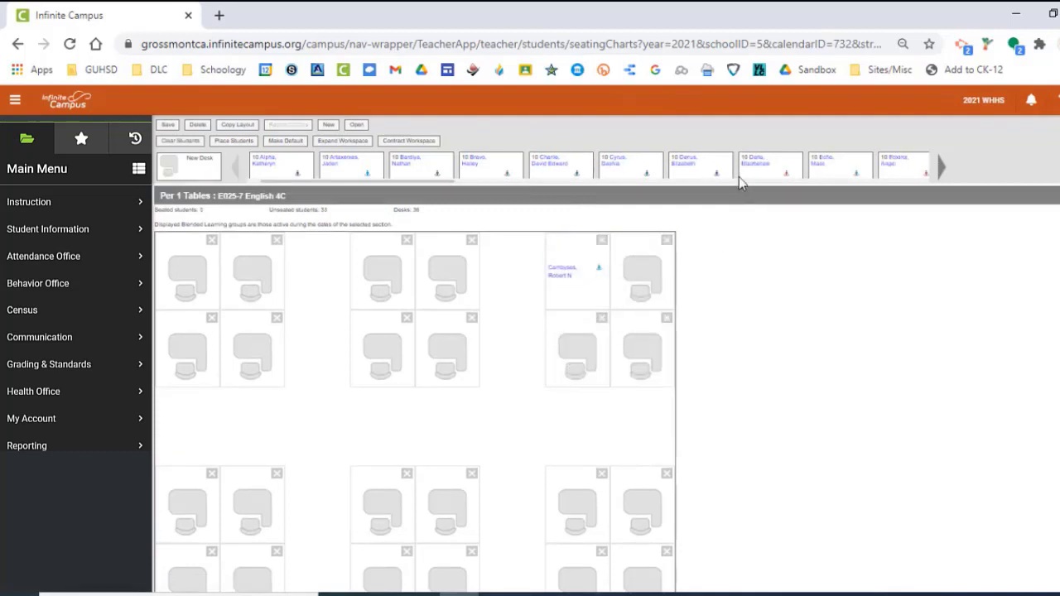
pyautogui.moveTo(753, 165); pyautogui.dragTo(655, 239)
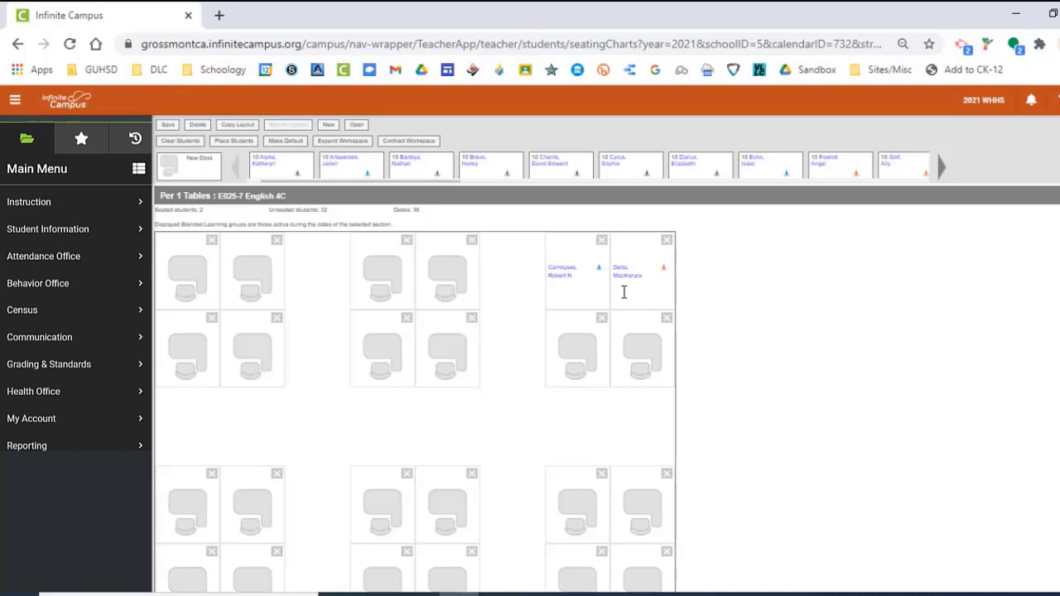
pyautogui.scroll(-3, 515, 394)
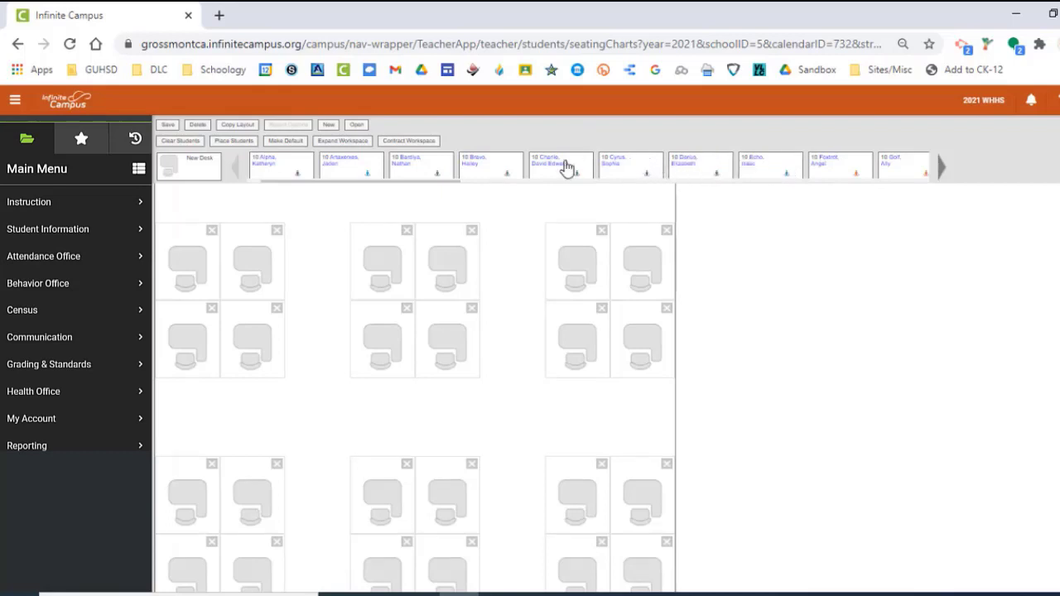
pyautogui.scroll(-1, 596, 298)
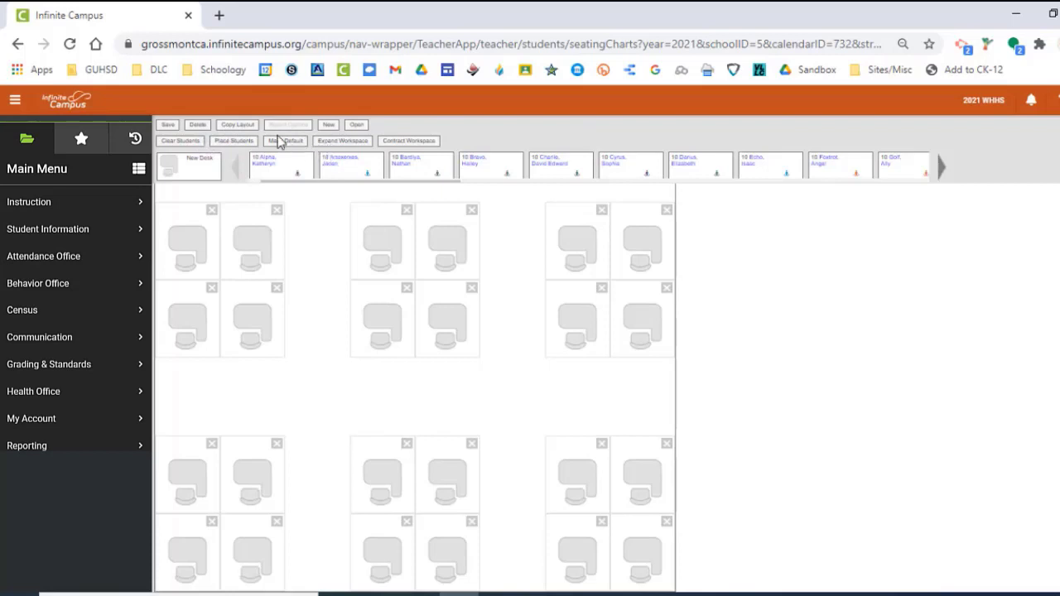
# Save the seating chart and review its report options without generating a report.
pyautogui.click(169, 126)
pyautogui.click(284, 126)
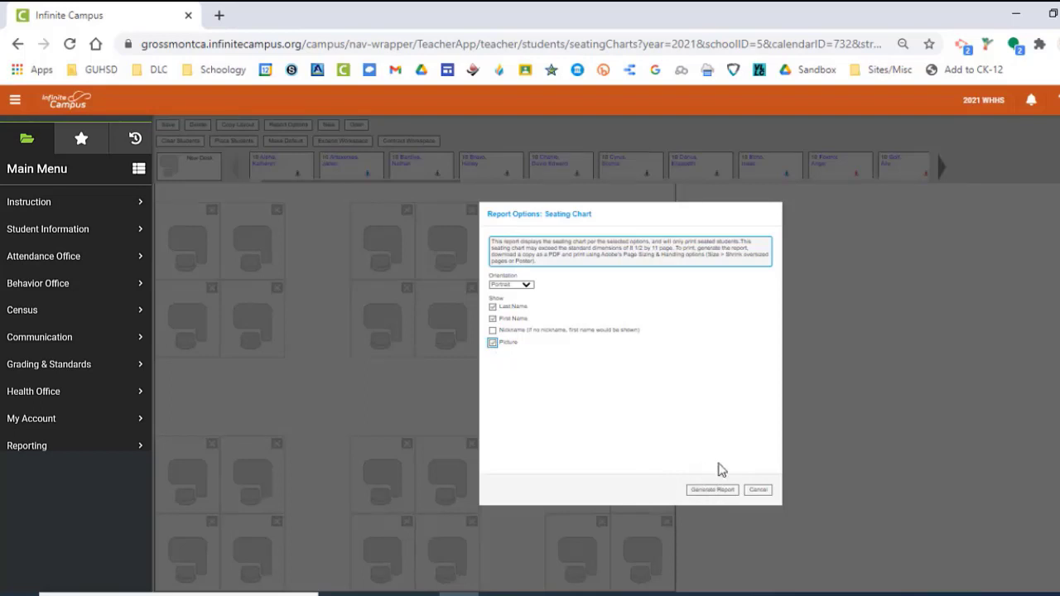
pyautogui.click(756, 492)
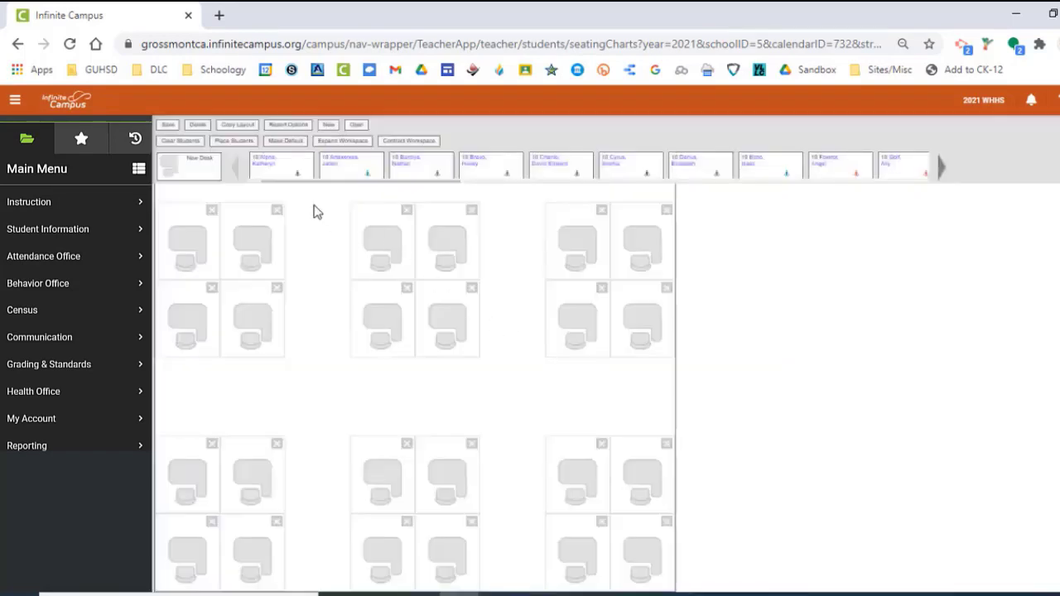
# Place the remaining unseated students alphabetically A to Z and save the seating chart.
pyautogui.click(232, 141)
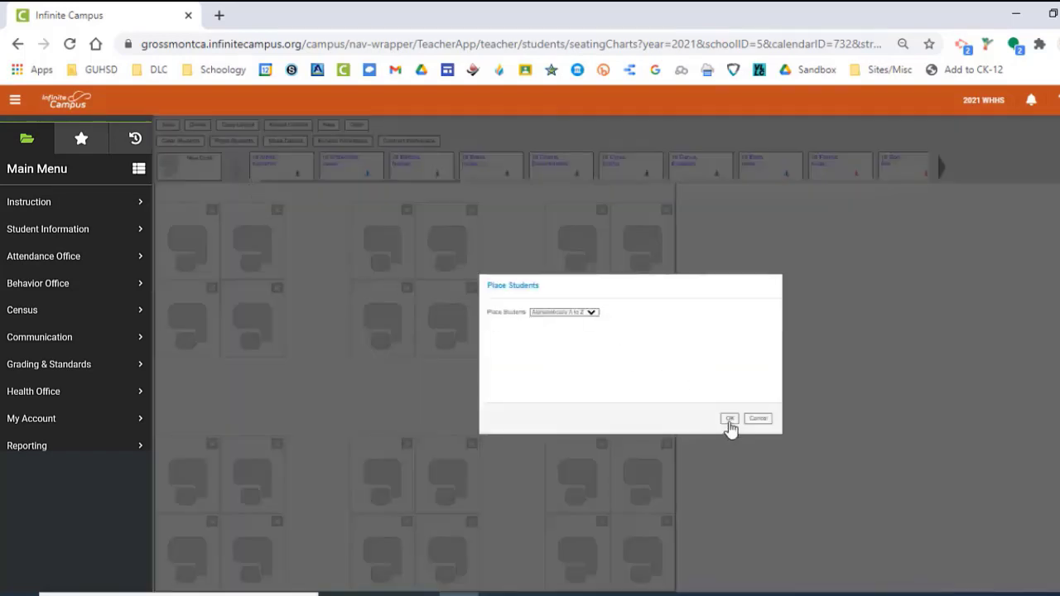
pyautogui.click(727, 419)
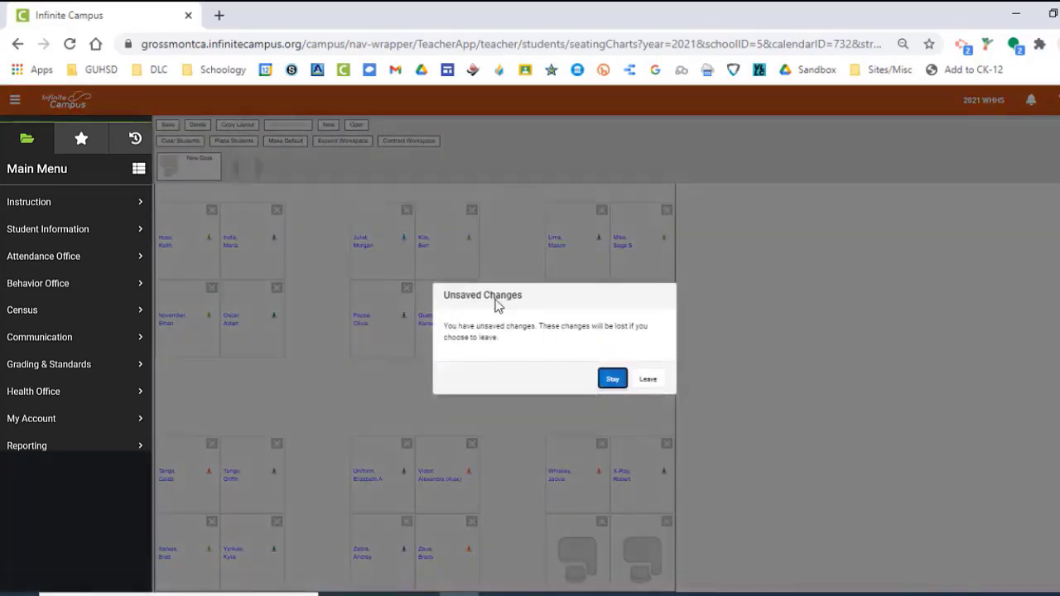
pyautogui.click(620, 379)
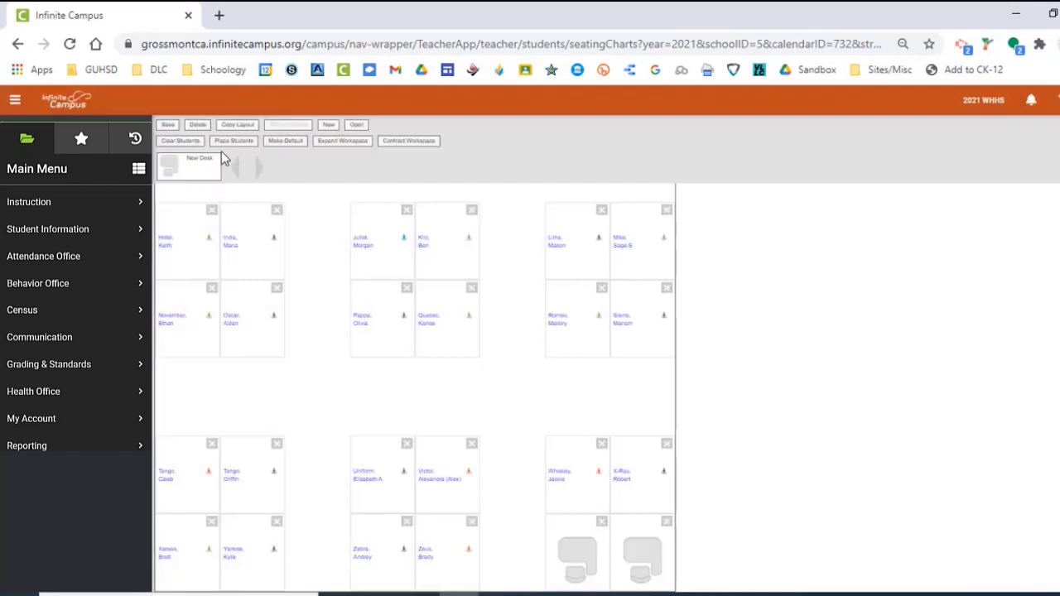
pyautogui.click(167, 123)
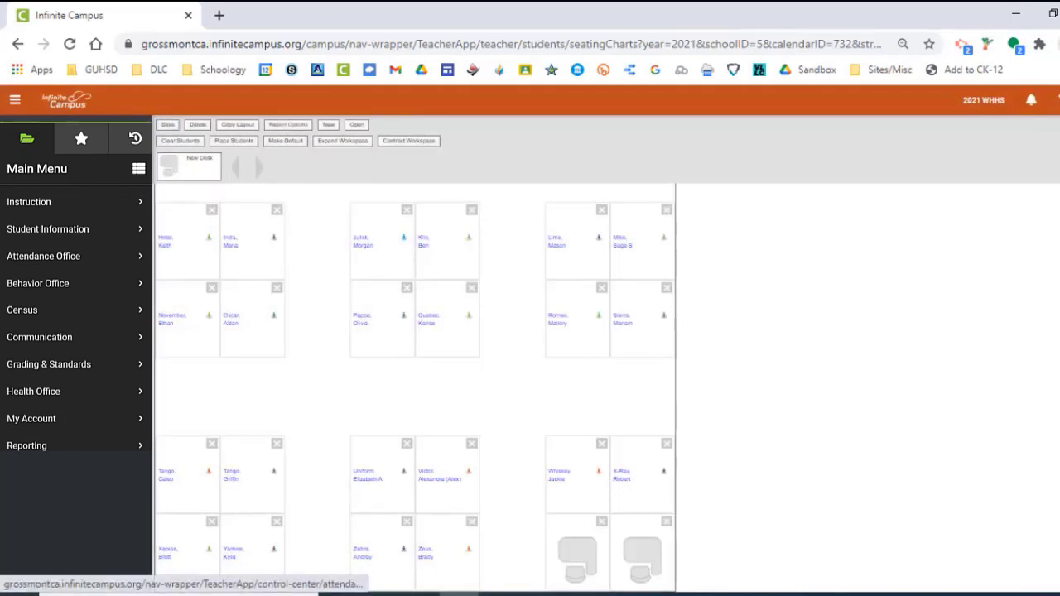
# Open seating chart attendance for Period 01 and examine the attendance options and Virtual labels across all table groups.
pyautogui.click(42, 202)
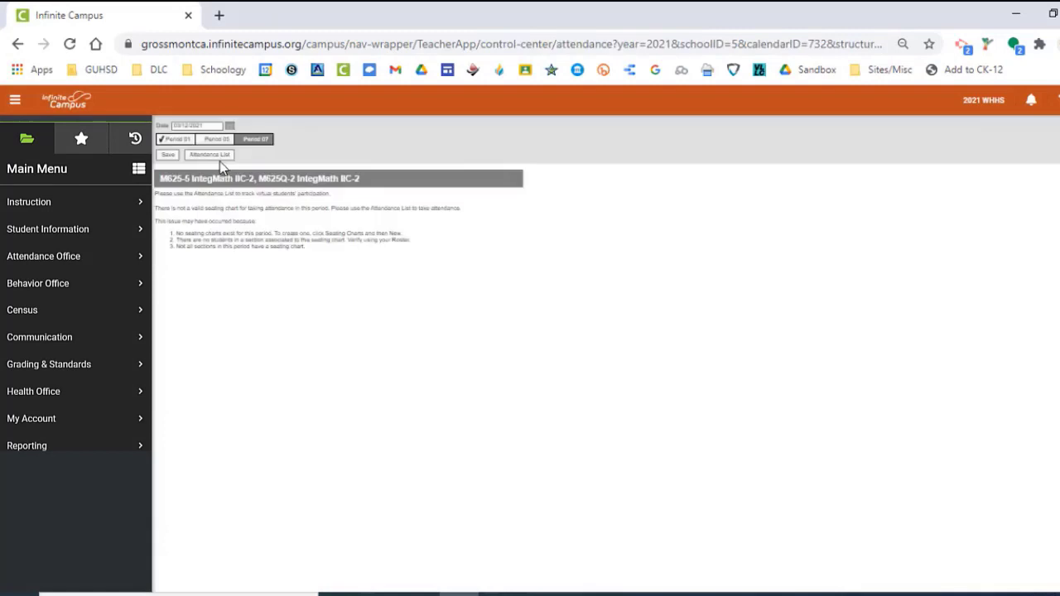
pyautogui.click(180, 140)
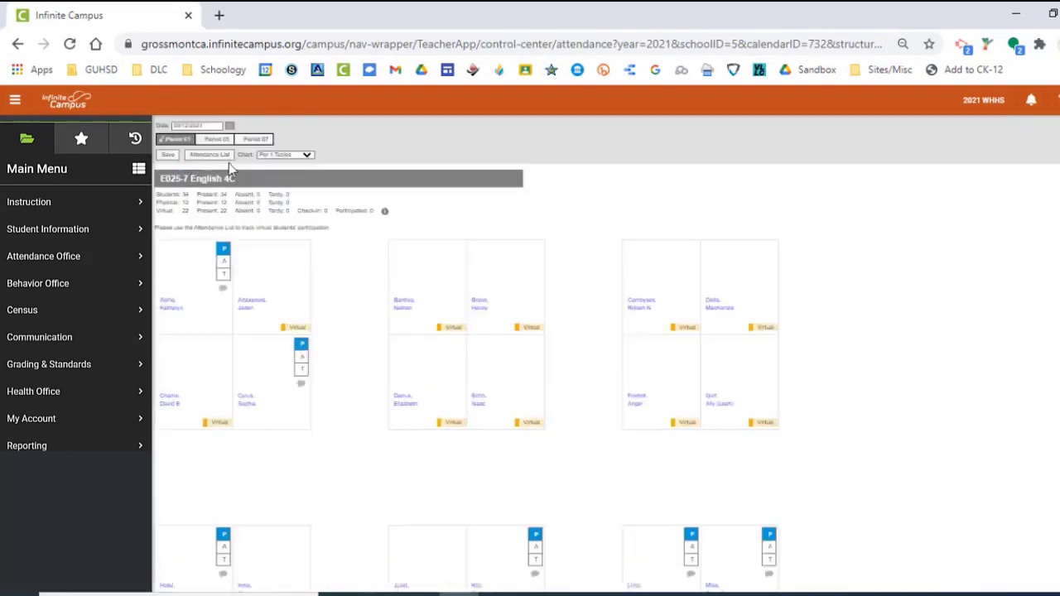
pyautogui.scroll(-2, 372, 282)
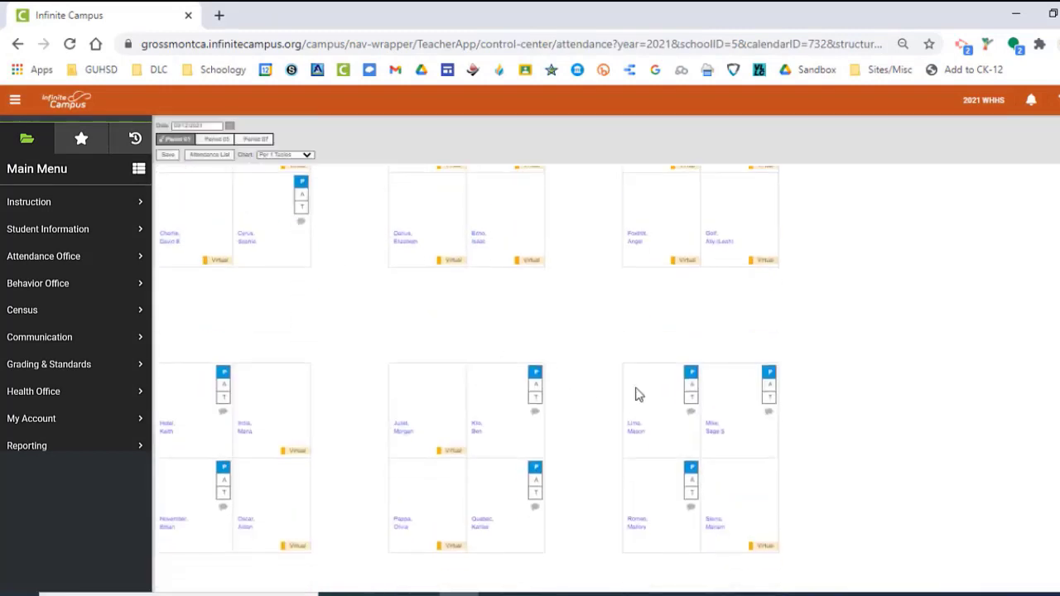
pyautogui.scroll(-3, 638, 395)
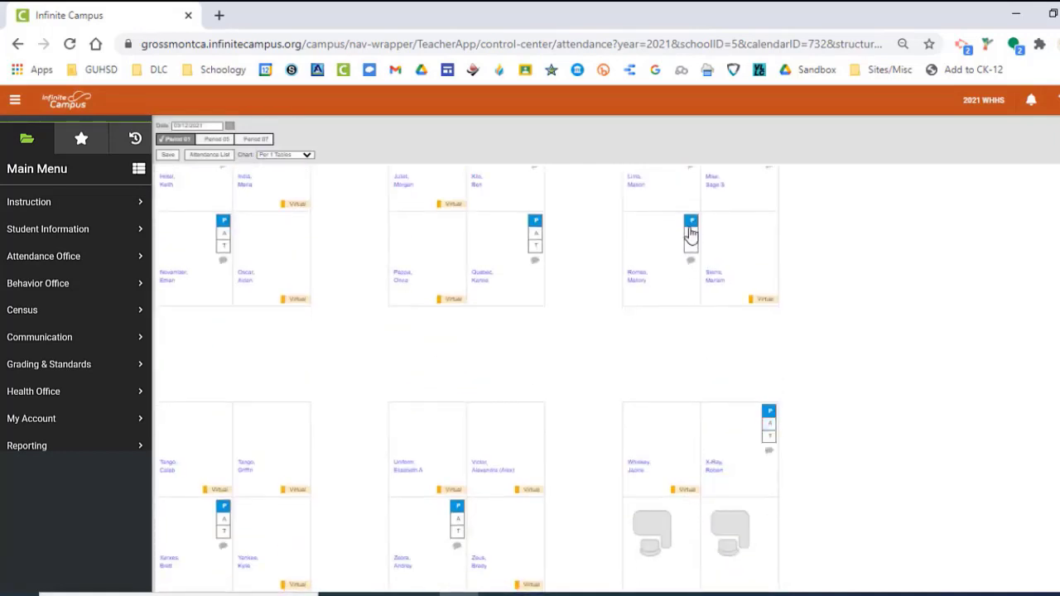
pyautogui.scroll(5, 530, 244)
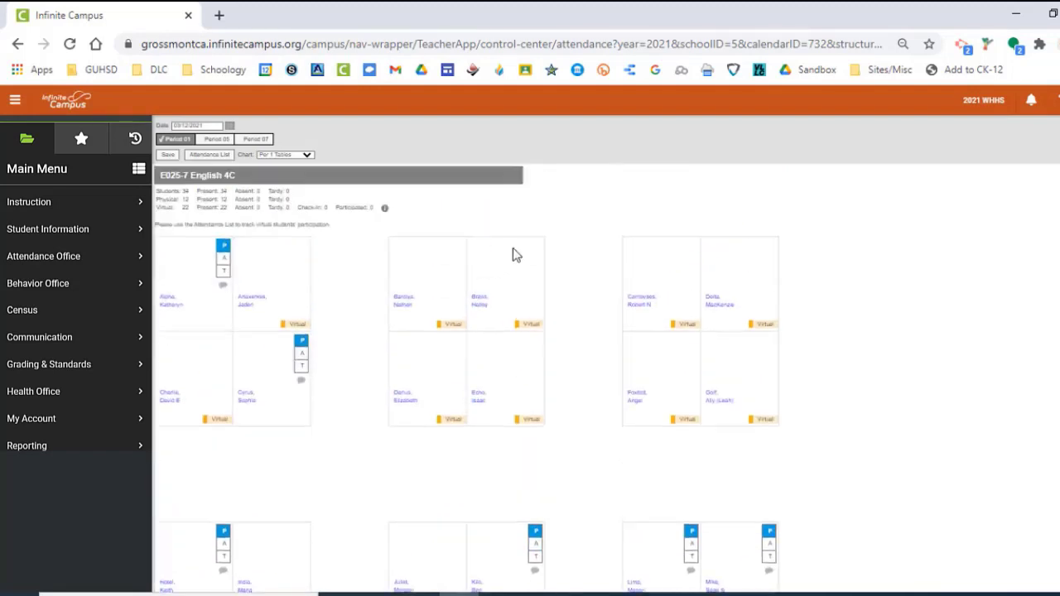
pyautogui.scroll(-1, 484, 294)
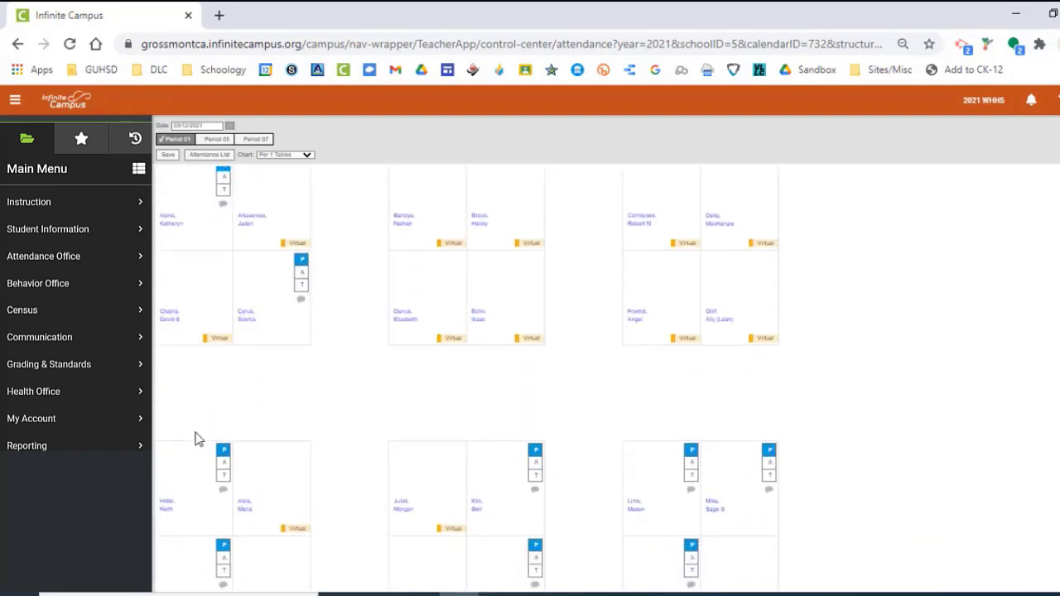
pyautogui.scroll(-1, 199, 439)
pyautogui.scroll(-3, 291, 504)
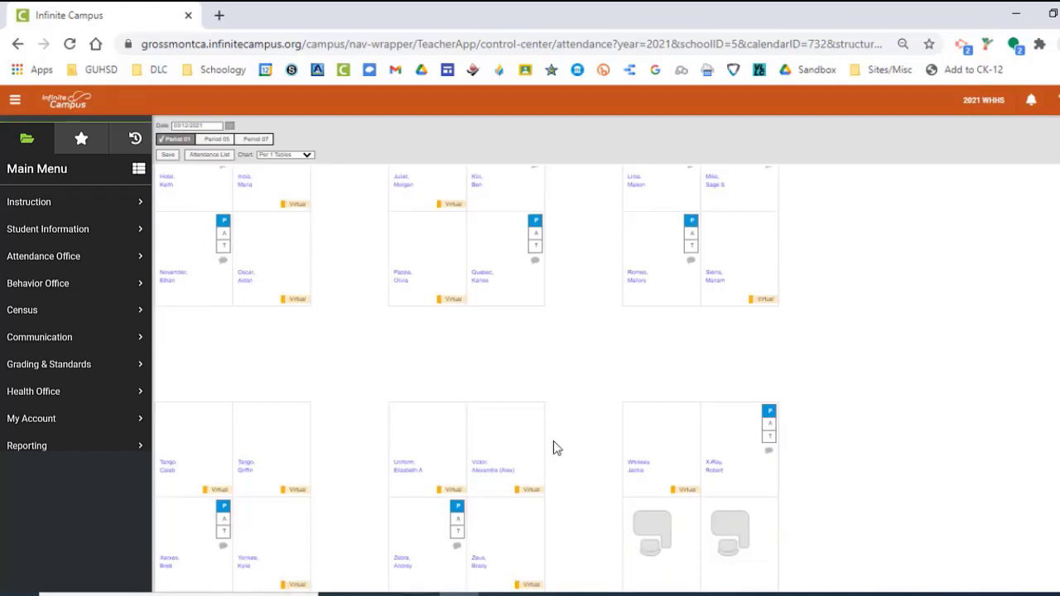
pyautogui.scroll(3, 553, 427)
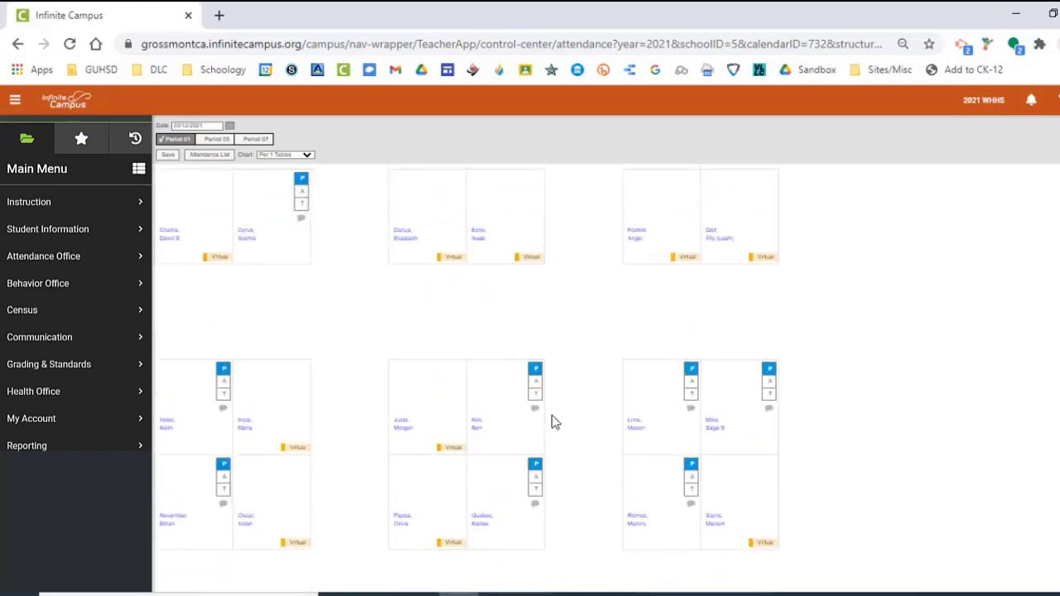
# Mark the student at the second desk of the second row tardy, and open the attendance comment without adding one.
pyautogui.click(300, 193)
pyautogui.click(301, 203)
pyautogui.click(300, 219)
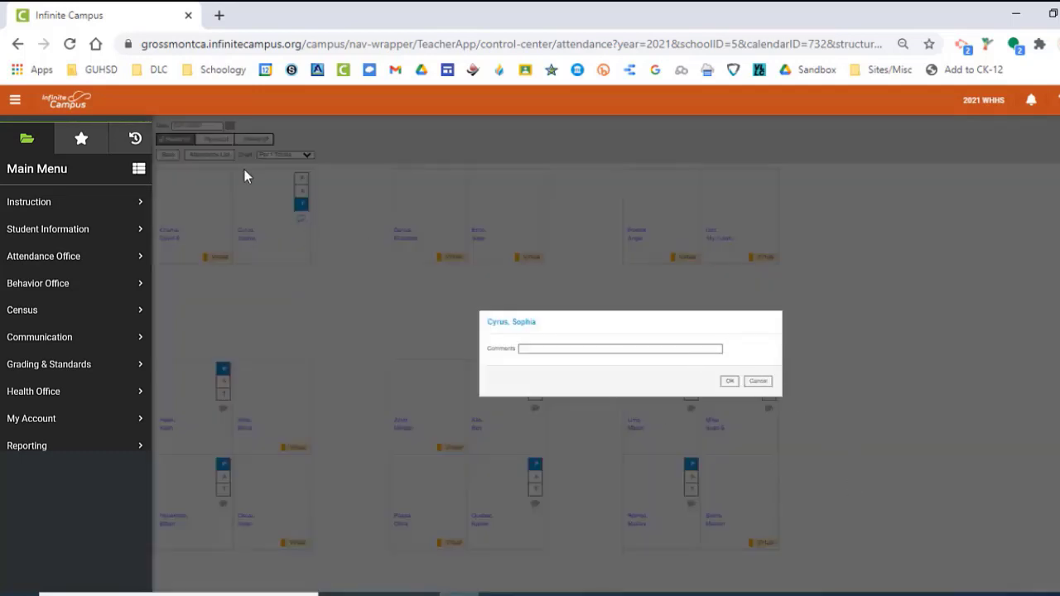
pyautogui.click(758, 381)
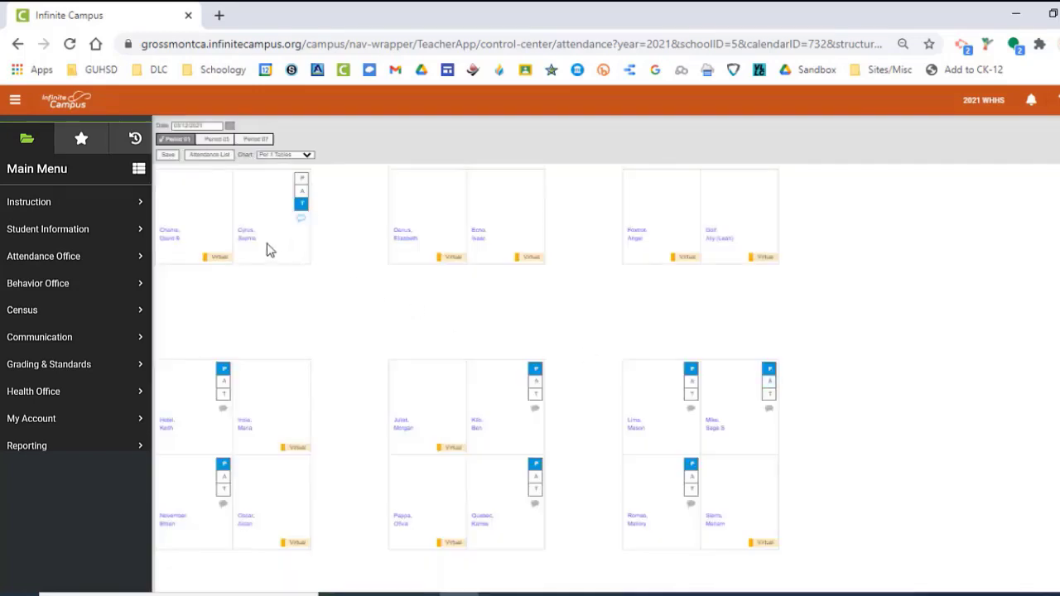
pyautogui.scroll(3, 287, 291)
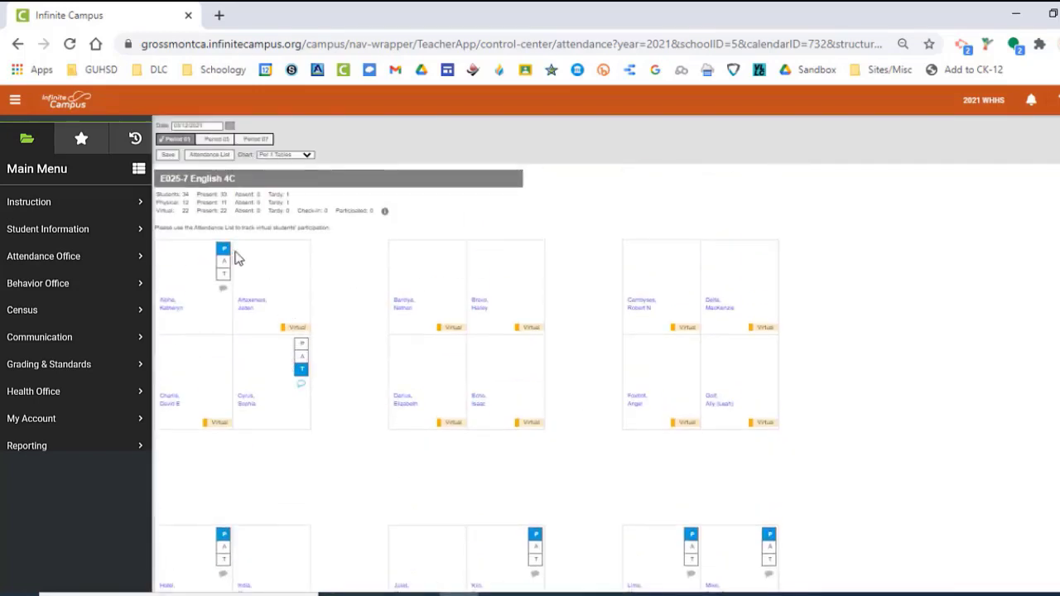
pyautogui.scroll(-3, 629, 374)
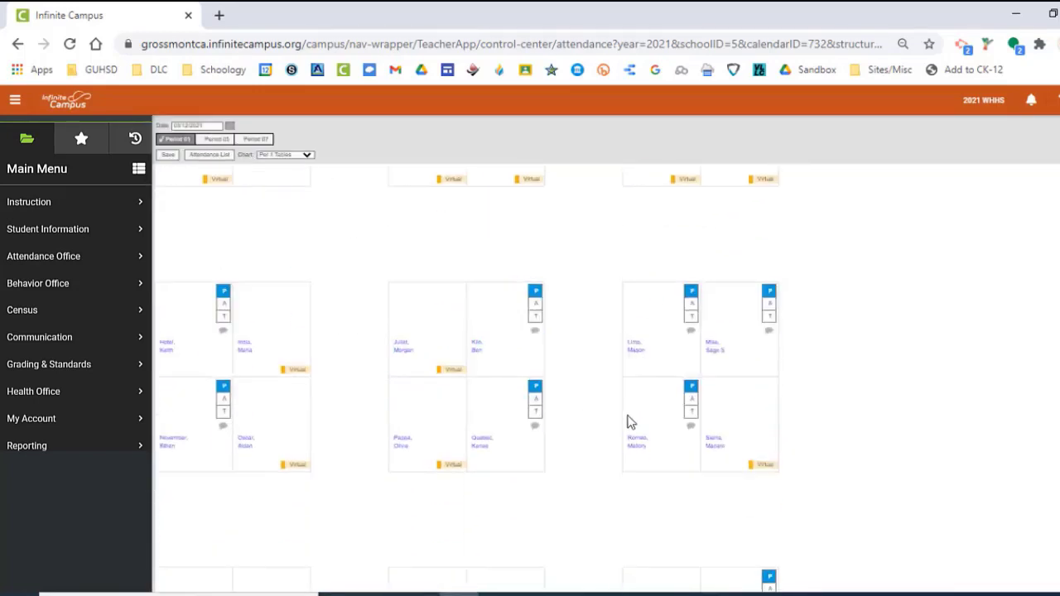
pyautogui.scroll(-2, 349, 426)
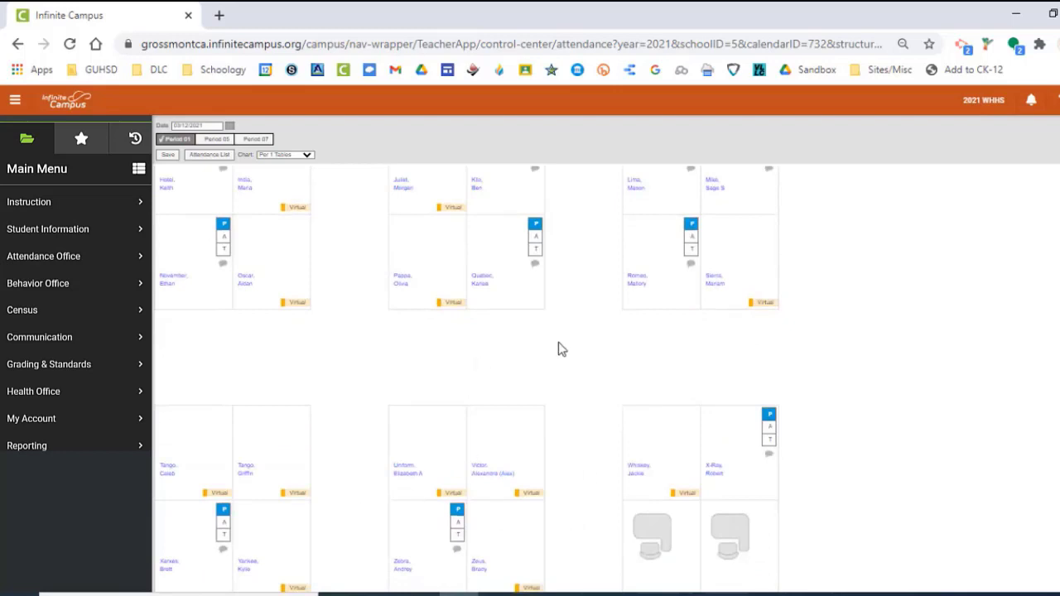